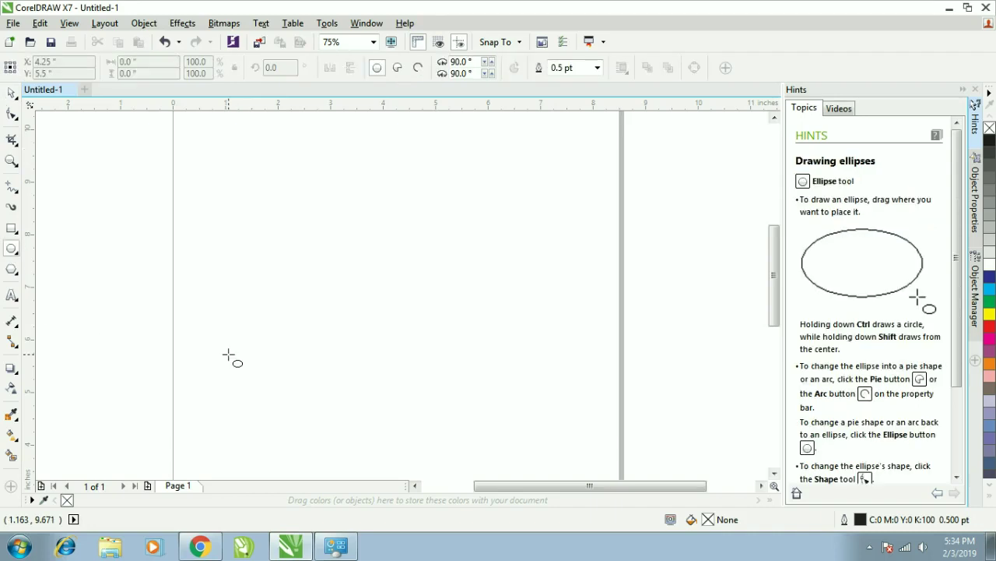
# Draw a circle on the page and give it an 8 pt outline
pyautogui.moveTo(203, 156); pyautogui.dragTo(414, 367)
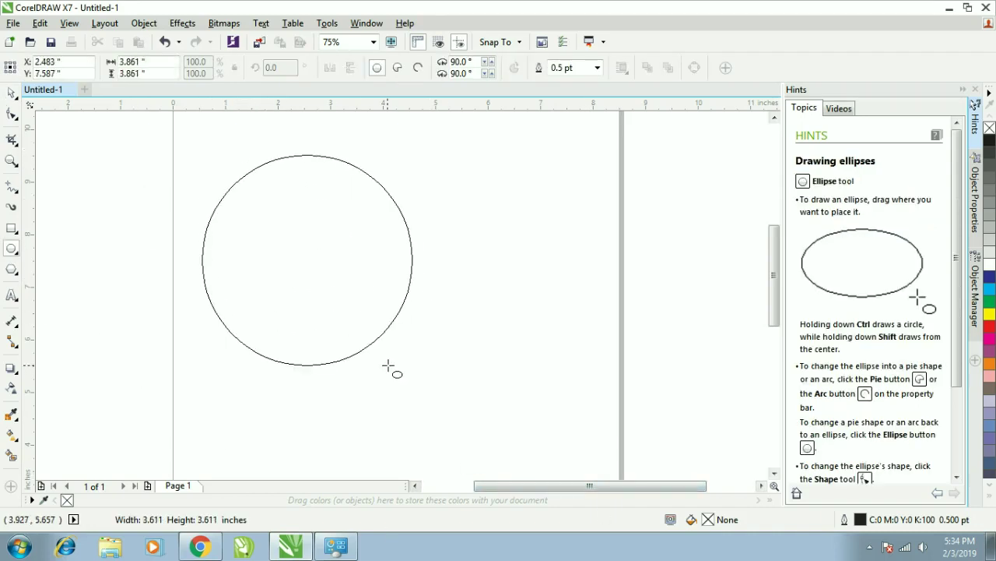
pyautogui.click(598, 68)
pyautogui.click(597, 68)
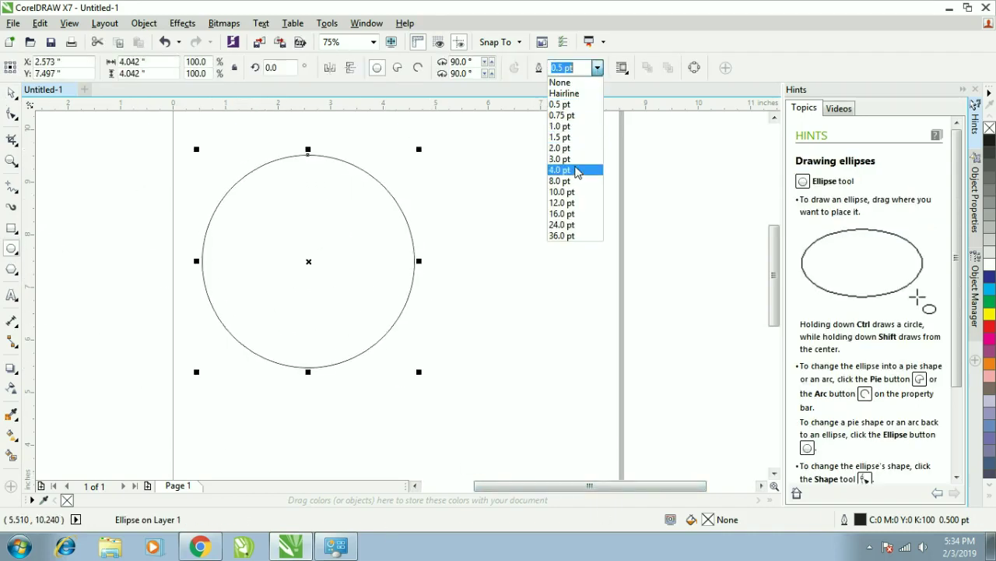
pyautogui.click(577, 183)
# Draw a straight freehand line from the circle's top to its bottom
pyautogui.click(11, 188)
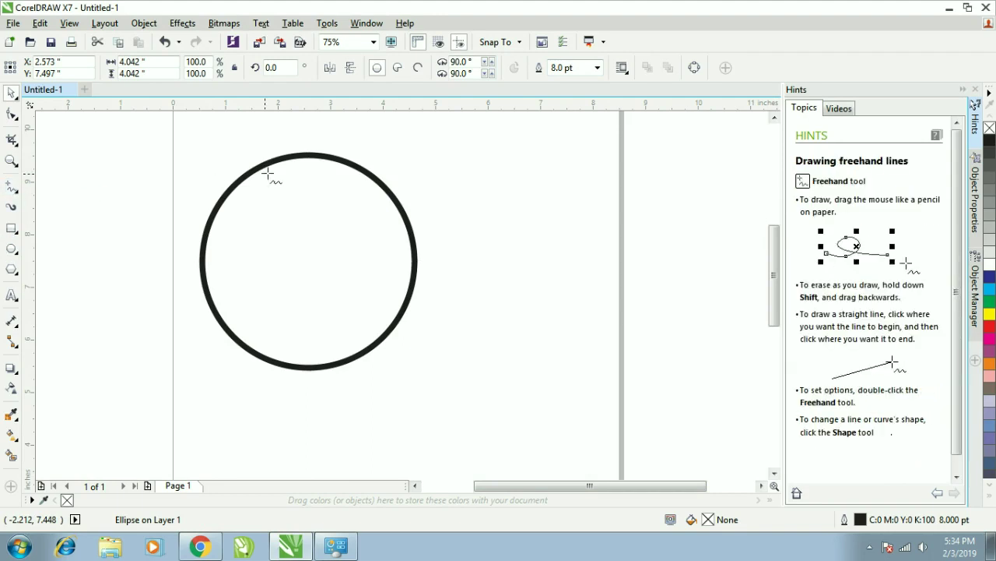
pyautogui.click(308, 154)
pyautogui.click(308, 368)
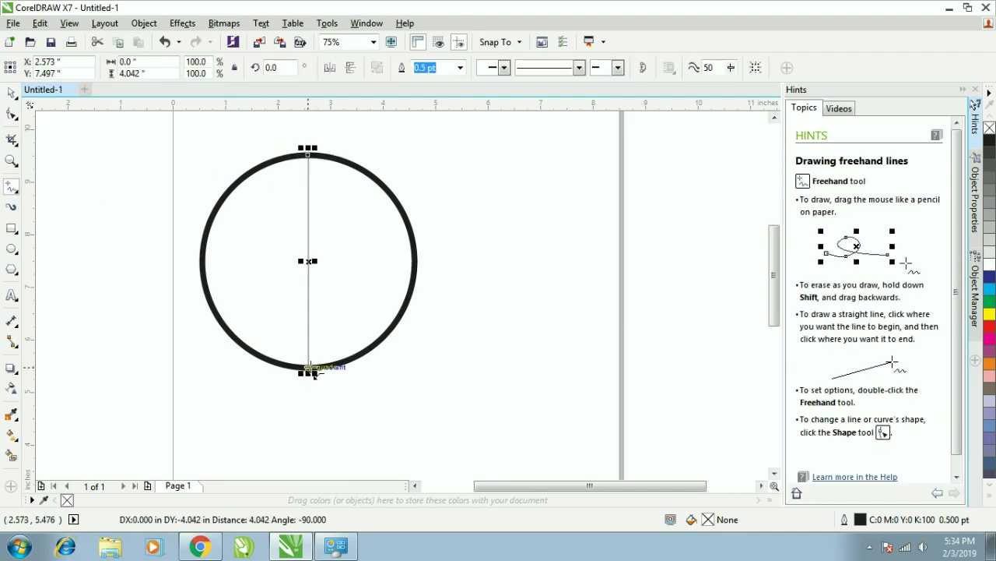
# Widen the line into a thick vertical bar filled red
pyautogui.press('space')
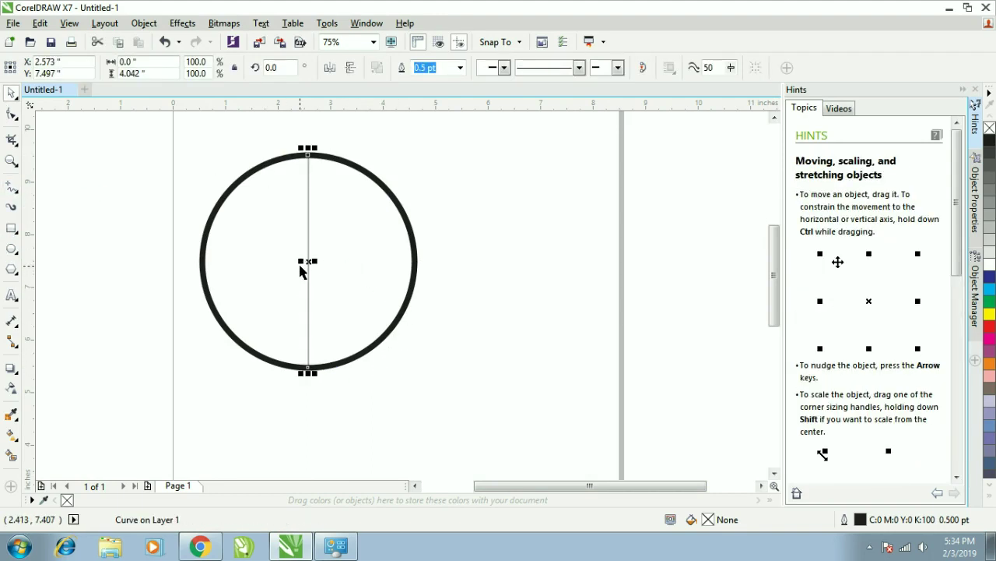
pyautogui.moveTo(300, 263); pyautogui.dragTo(294, 275)
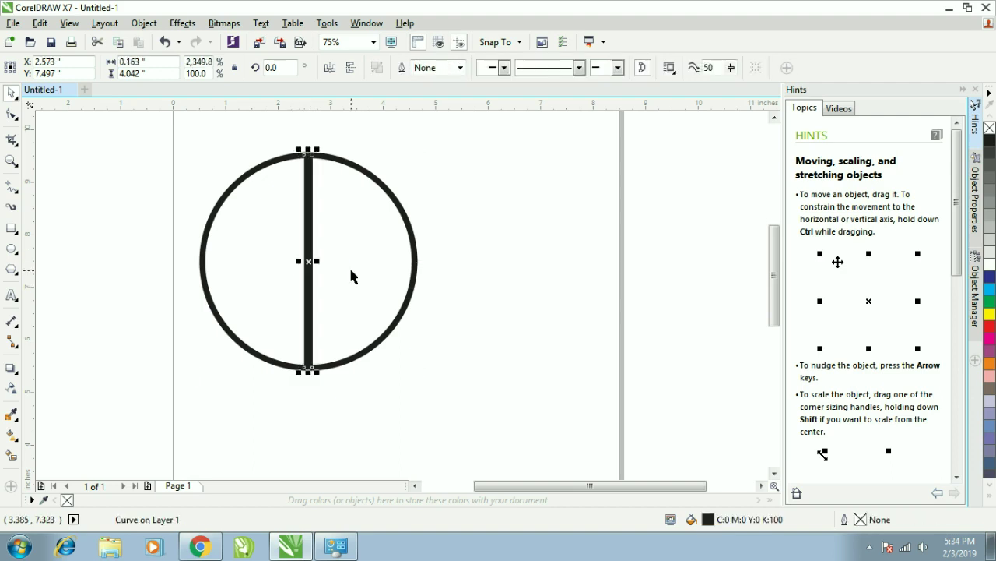
pyautogui.click(990, 313)
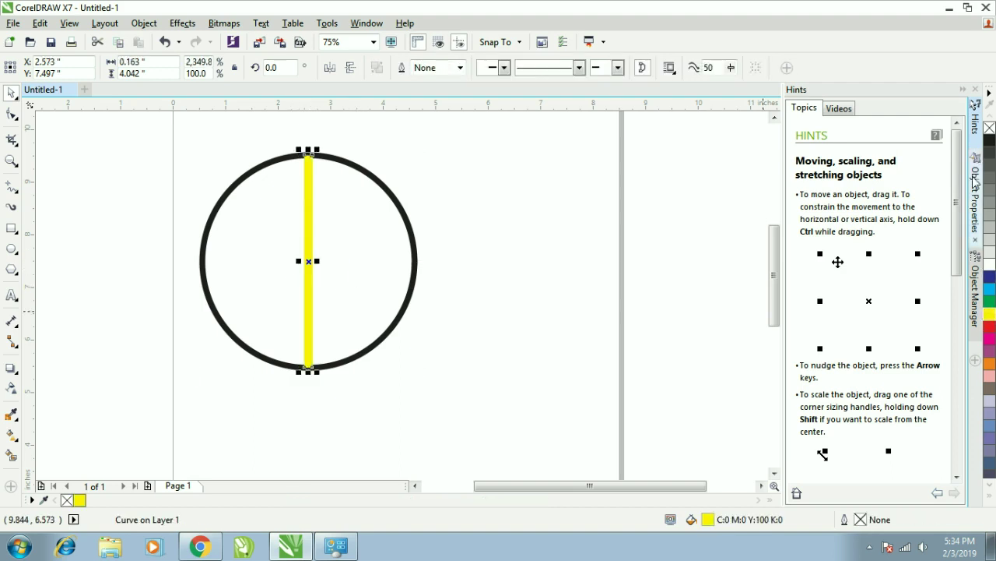
pyautogui.click(989, 332)
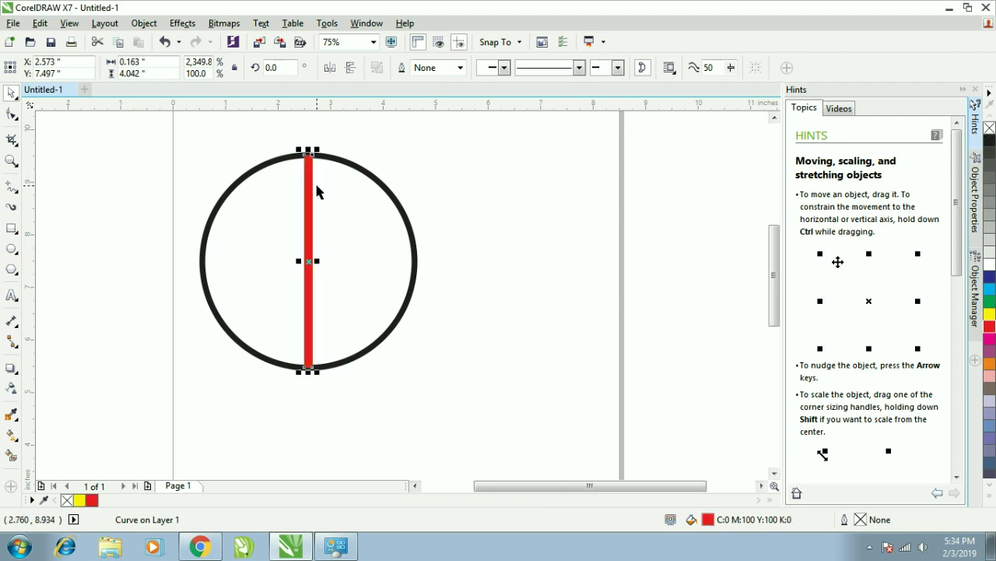
# Rotate a copy of the bar and repeat it with Ctrl+R to form spokes
pyautogui.click(310, 187)
pyautogui.moveTo(316, 151); pyautogui.dragTo(364, 175)
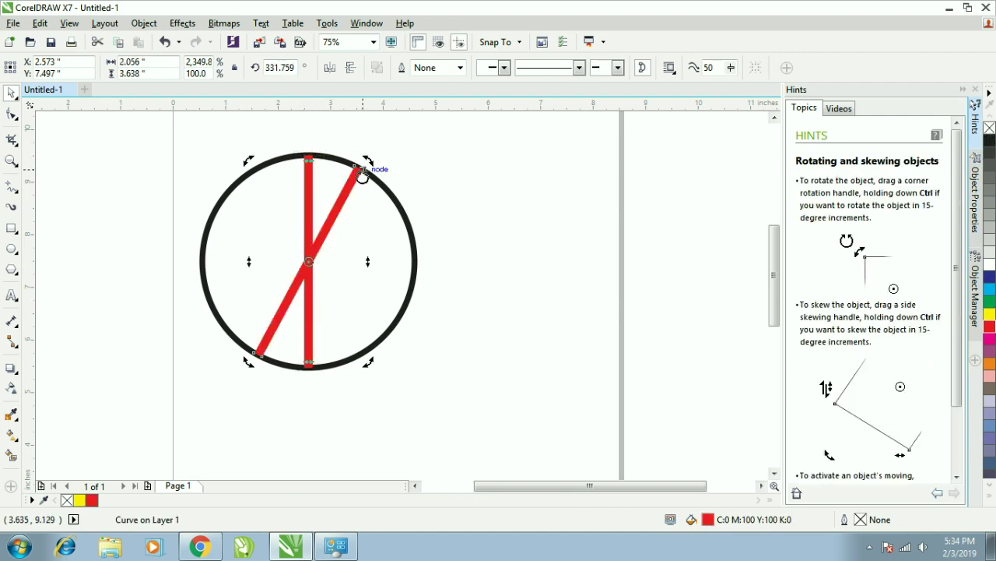
pyautogui.hotkey('ctrl', 'r')
pyautogui.hotkey('ctrl', 'r')
pyautogui.hotkey('ctrl', 'r')
pyautogui.hotkey('ctrl', 'r')
pyautogui.hotkey('ctrl', 'r')
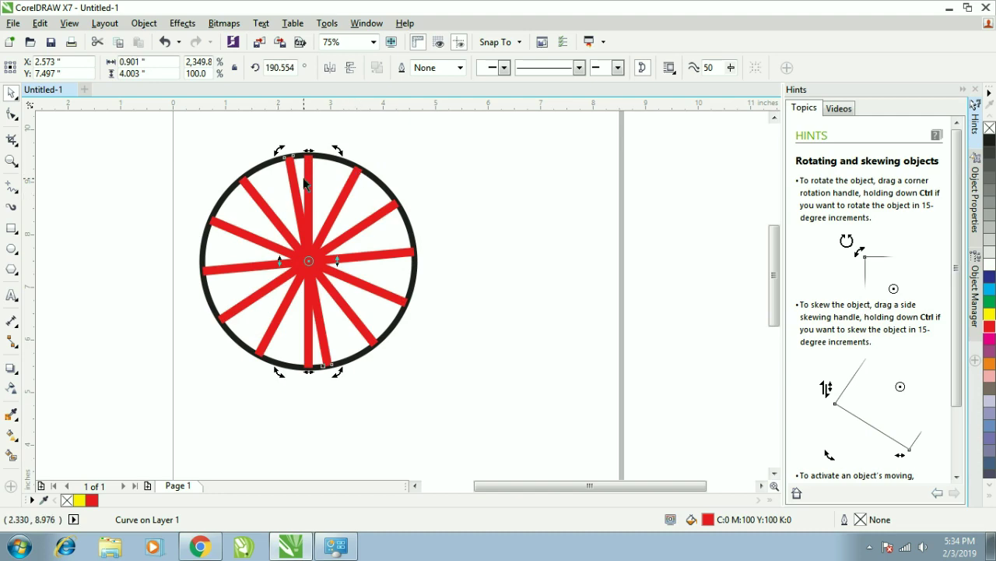
pyautogui.scroll(2, 304, 184)
pyautogui.scroll(-3, 253, 222)
pyautogui.scroll(1, 329, 250)
# Select the whole wheel and move it toward the page's left side
pyautogui.moveTo(333, 182); pyautogui.dragTo(195, 249)
pyautogui.moveTo(226, 288); pyautogui.dragTo(163, 288)
pyautogui.click(316, 331)
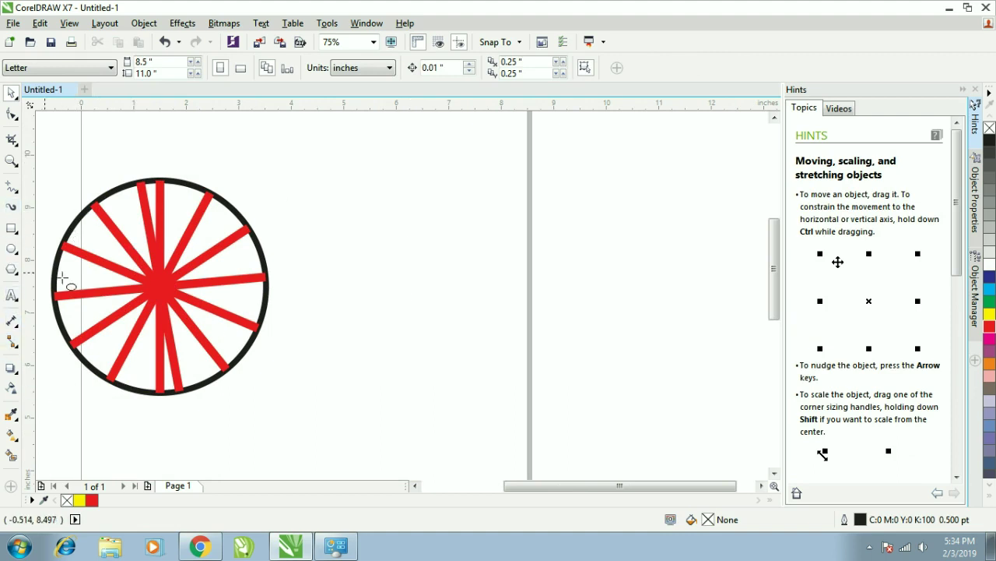
# Draw a second circle right of the wheel with a 4.0 pt outline
pyautogui.press('F7')
pyautogui.moveTo(338, 194); pyautogui.dragTo(463, 389)
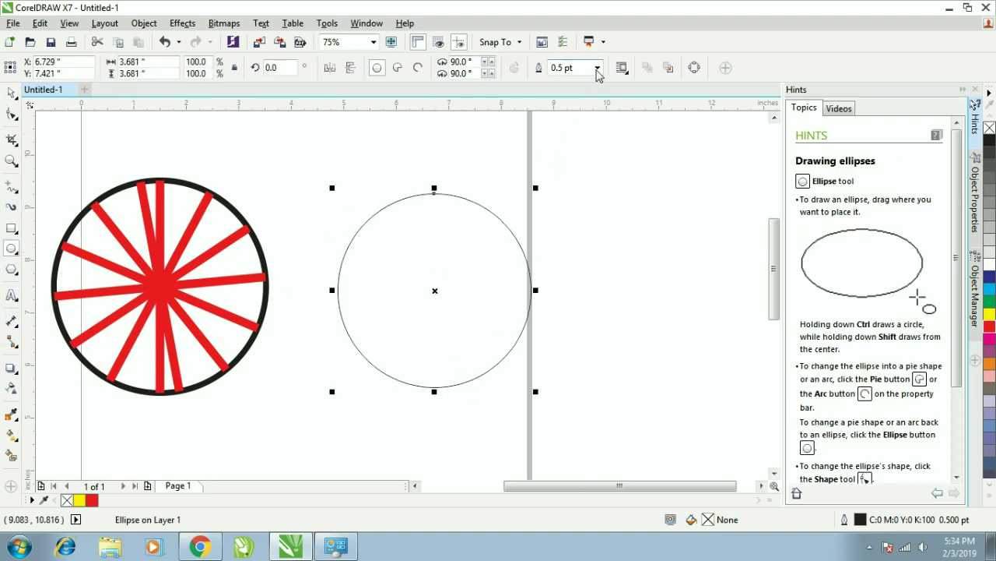
pyautogui.click(597, 68)
pyautogui.click(576, 169)
# Add a thin rectangle centred vertically on the circle and fill it red
pyautogui.click(11, 228)
pyautogui.moveTo(433, 193); pyautogui.dragTo(433, 387)
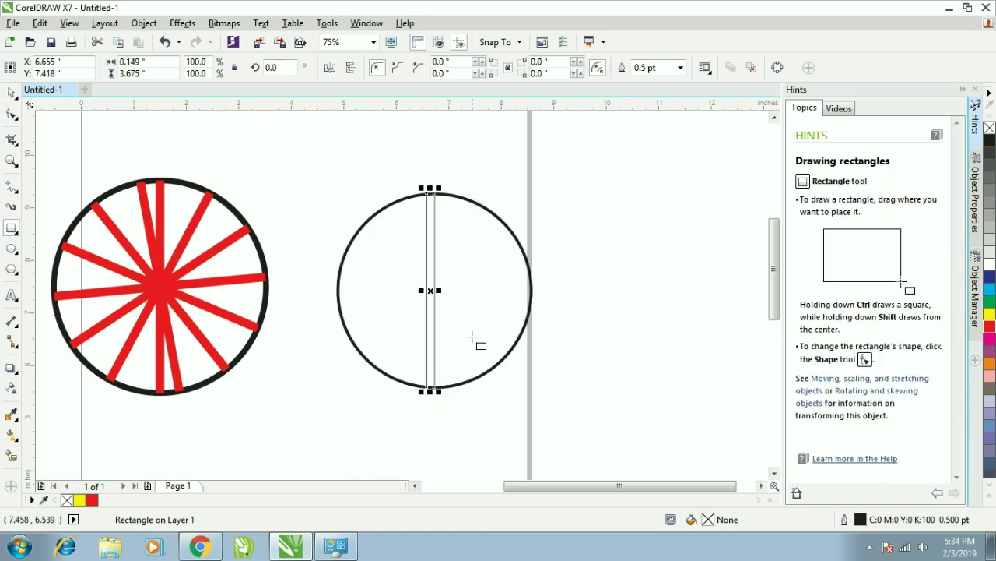
pyautogui.keyDown('shift'); pyautogui.click(470, 310); pyautogui.keyUp('shift')
pyautogui.press('c')
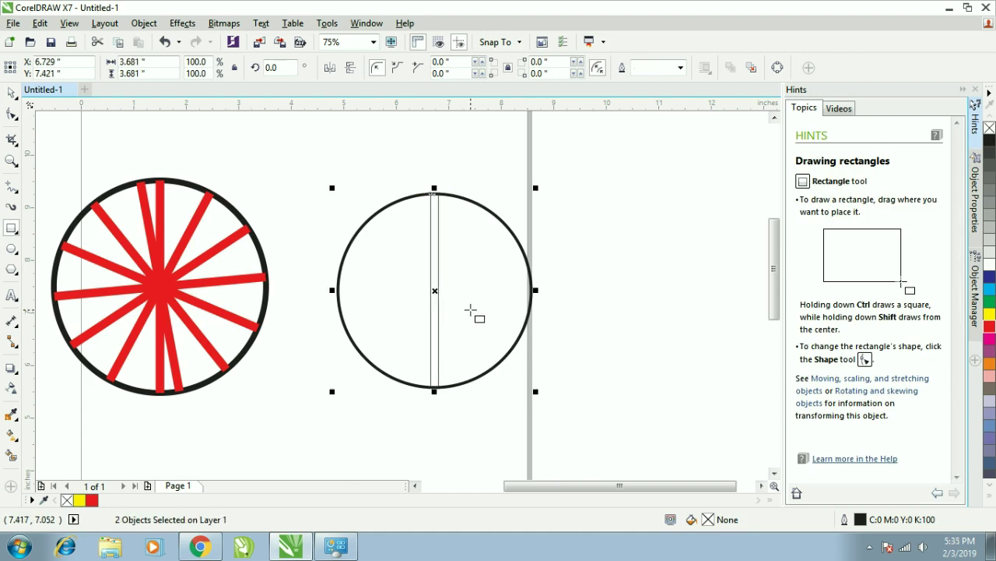
pyautogui.press('space')
pyautogui.click(434, 296)
pyautogui.click(990, 325)
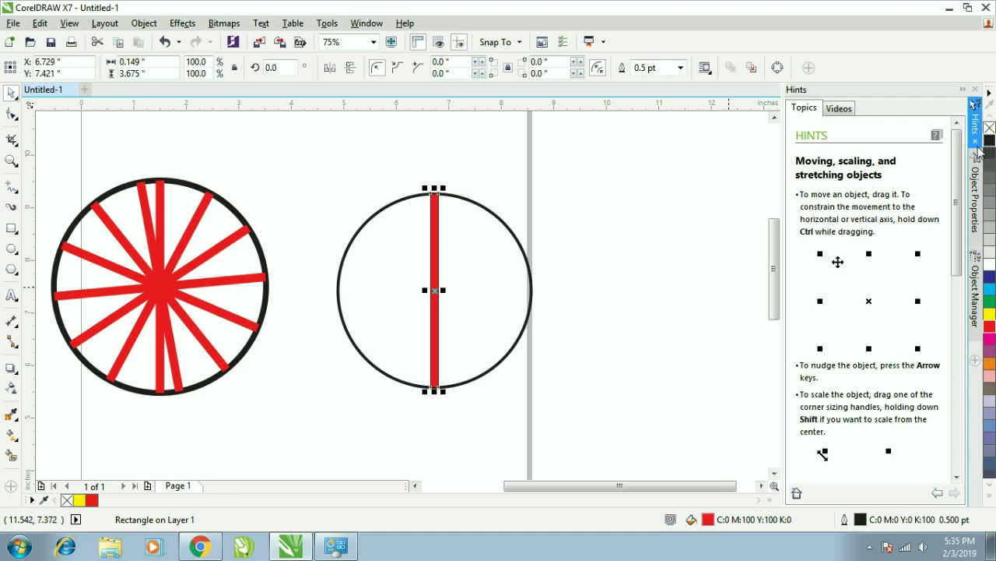
pyautogui.press('Escape')
# Start the 24 pt formula text '360/' above the second circle
pyautogui.press('F8')
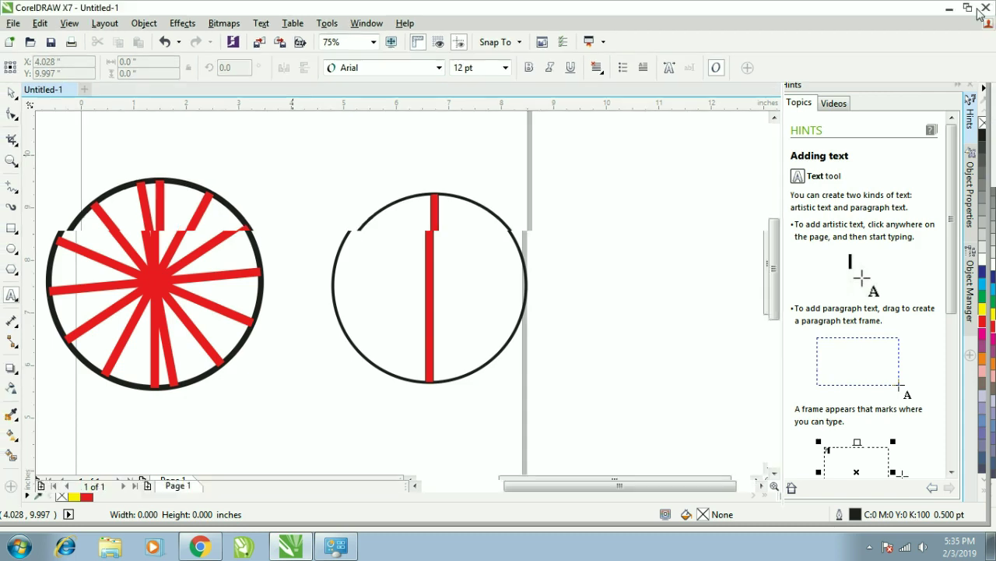
pyautogui.write('360')
pyautogui.press('Escape')
pyautogui.write('/12=')
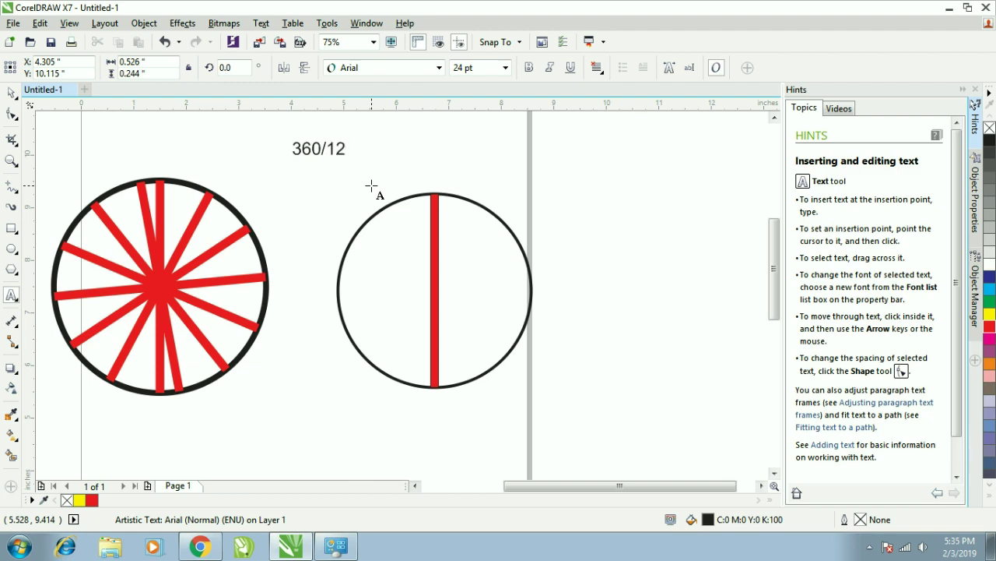
pyautogui.click(7, 537)
# Compute 360 ÷ 12 = 30 in Windows Calculator and resume editing the formula text
pyautogui.click(68, 254)
pyautogui.write('360 / 12')
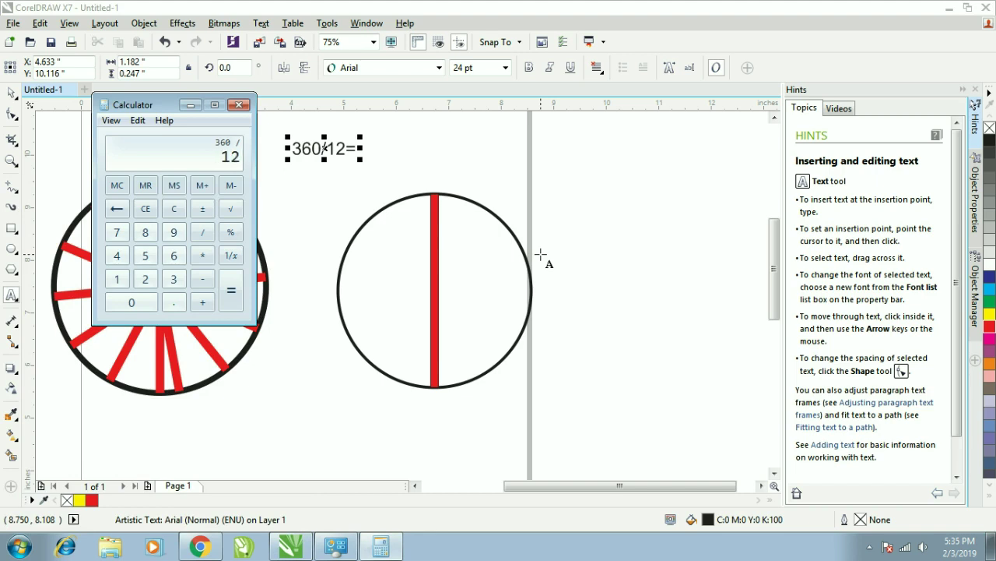
pyautogui.press('Return')
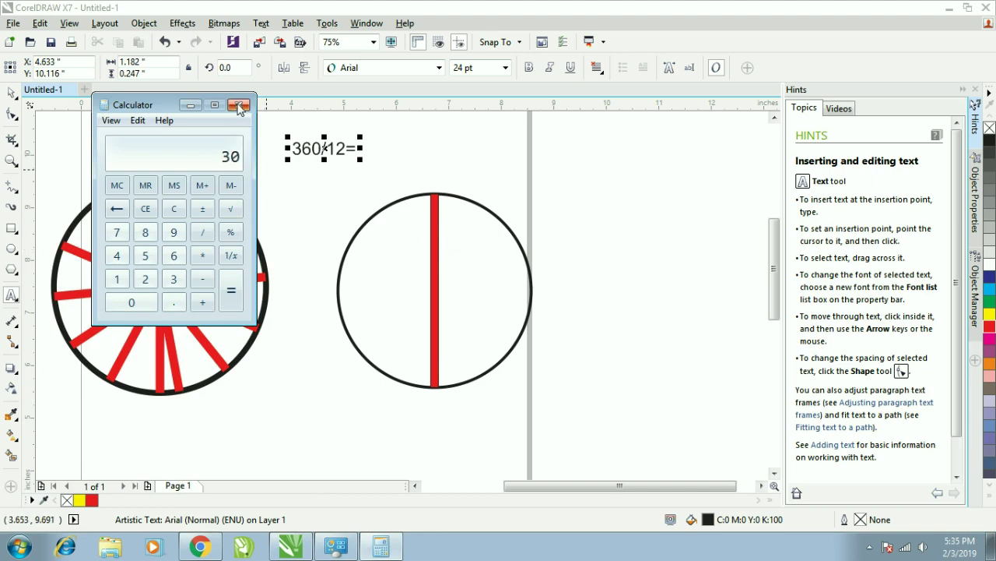
pyautogui.click(240, 105)
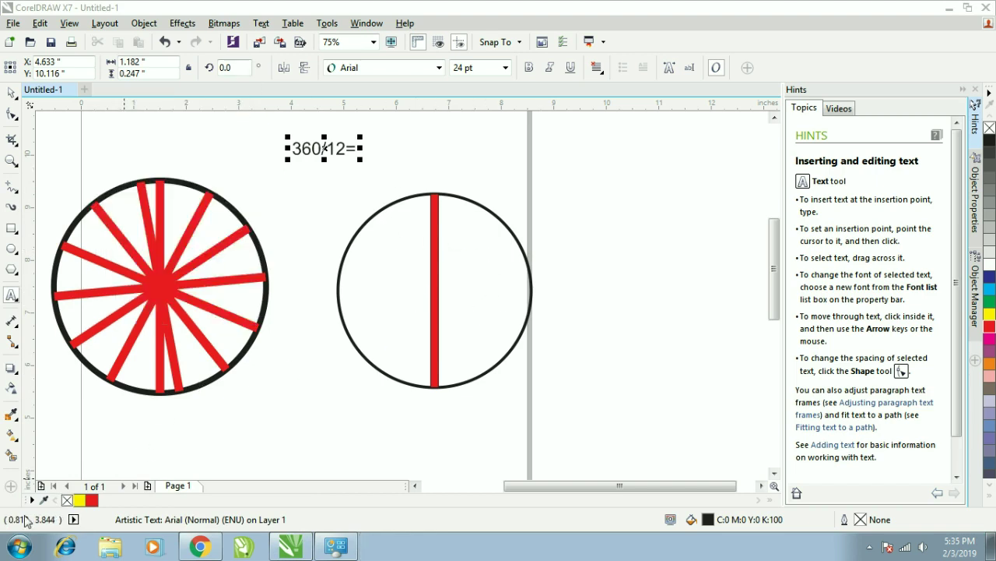
pyautogui.click(19, 546)
pyautogui.click(48, 223)
pyautogui.write('360 / 12')
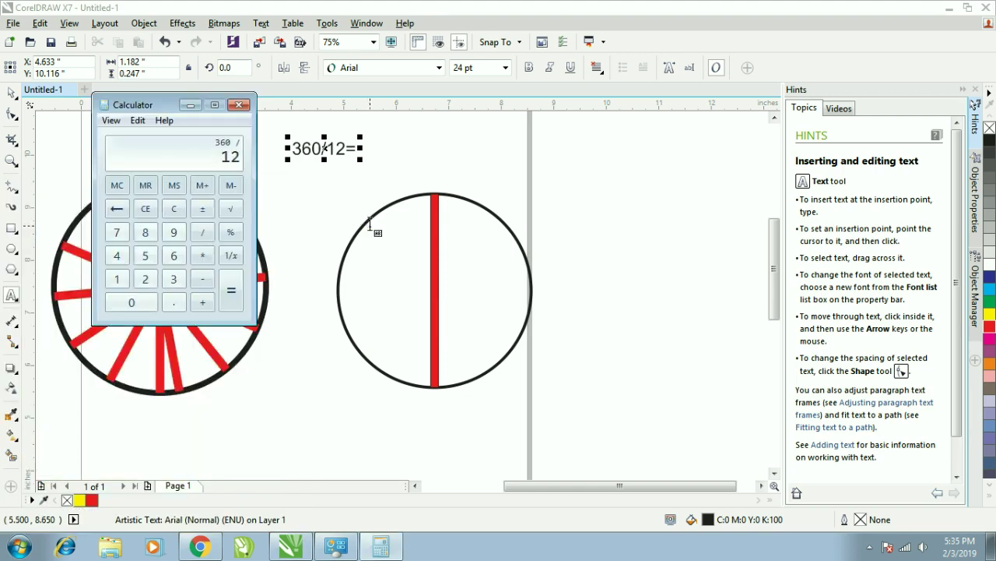
pyautogui.press('Return')
pyautogui.hotkey('alt', 'Tab')
pyautogui.click(347, 148)
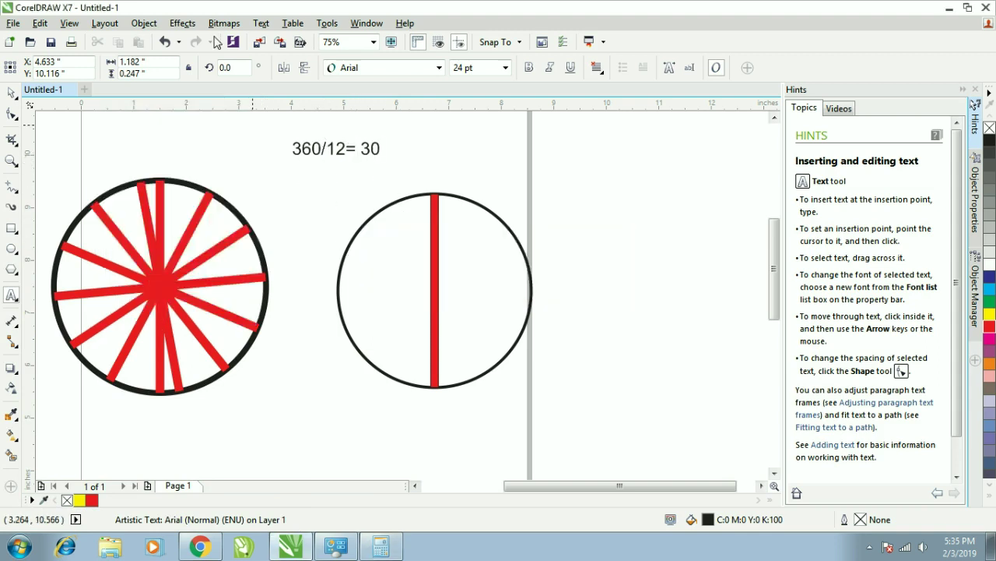
# Rotate the second circle's red bar by 30° using the Transformations Rotate pane
pyautogui.click(156, 23)
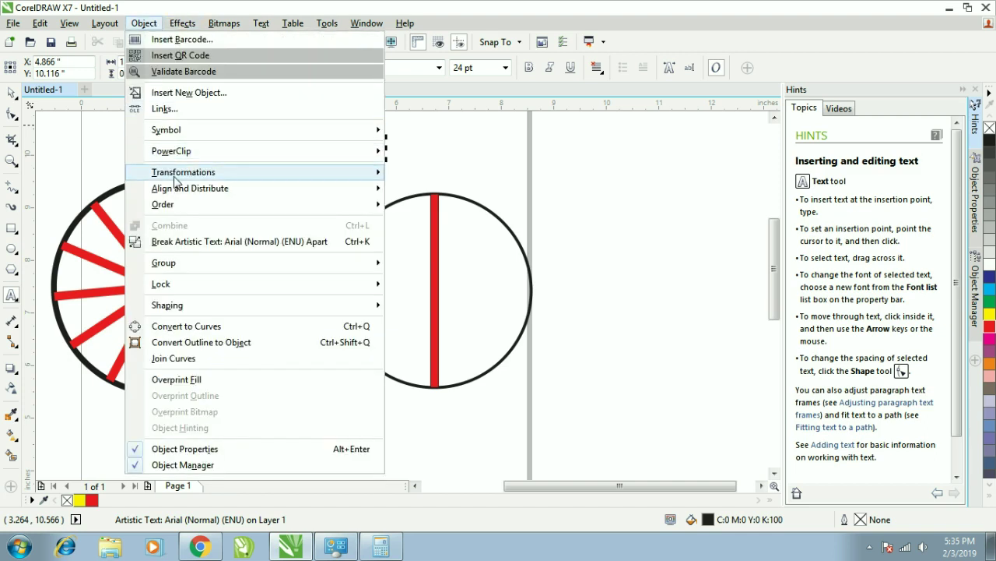
pyautogui.moveTo(184, 172)
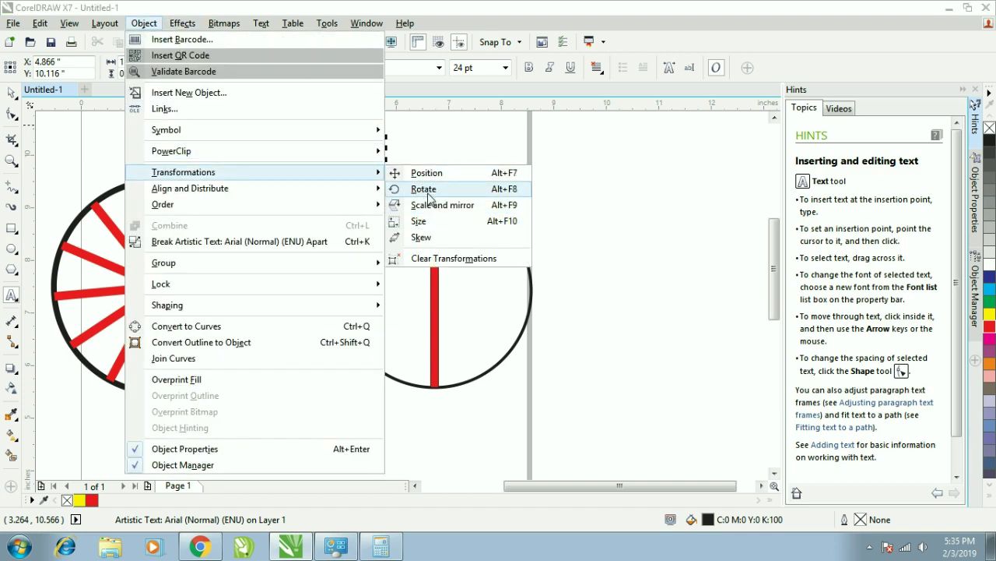
pyautogui.click(424, 188)
pyautogui.press('space')
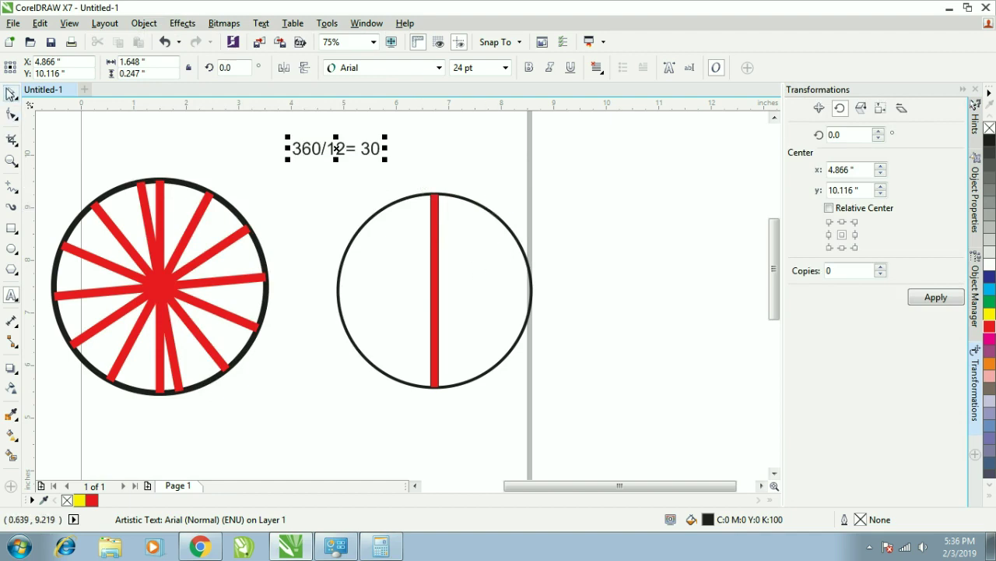
pyautogui.click(430, 282)
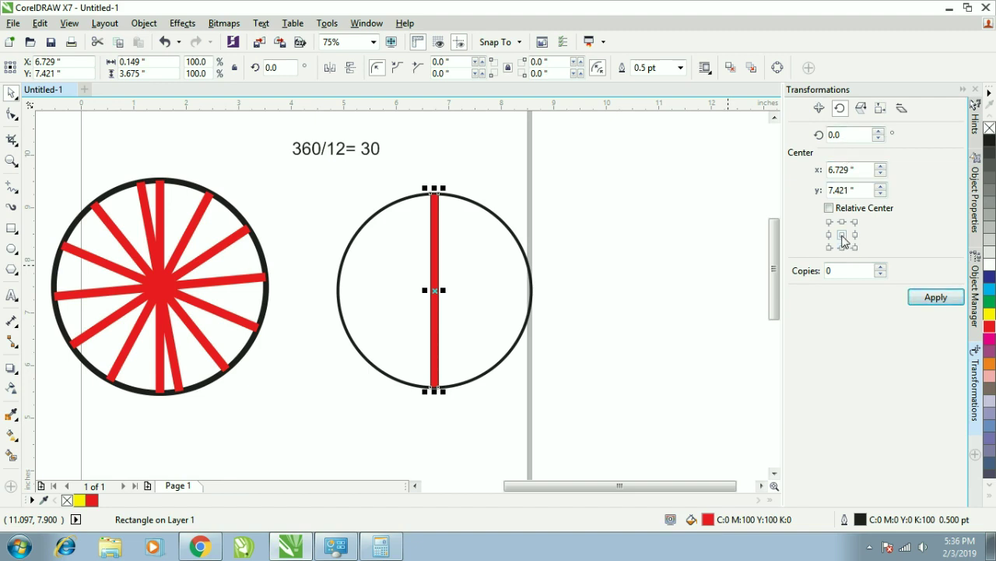
pyautogui.doubleClick(853, 134)
pyautogui.write('30')
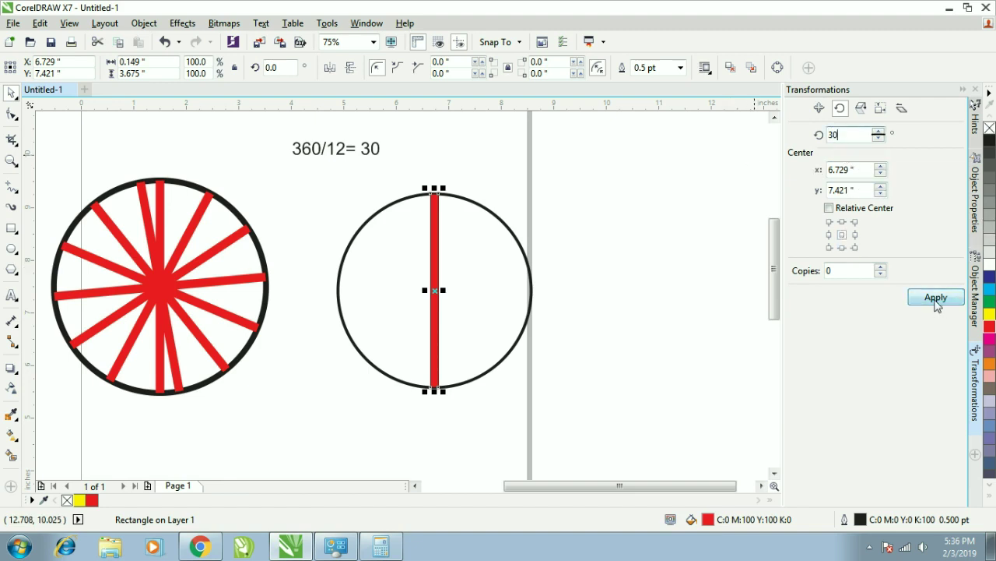
pyautogui.click(936, 299)
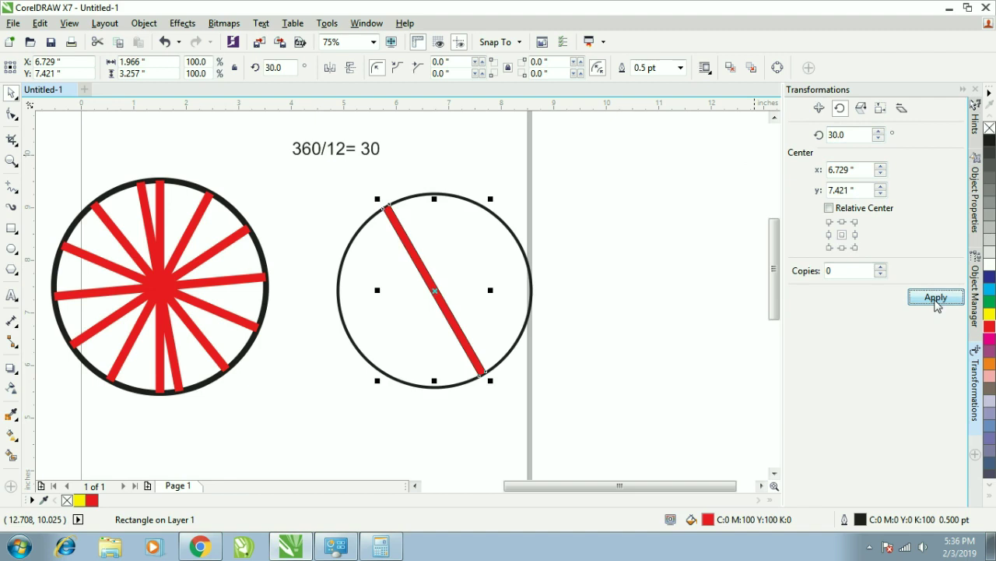
# Set Copies to 1 and apply repeatedly to fill the circle with 30° spokes
pyautogui.doubleClick(848, 270)
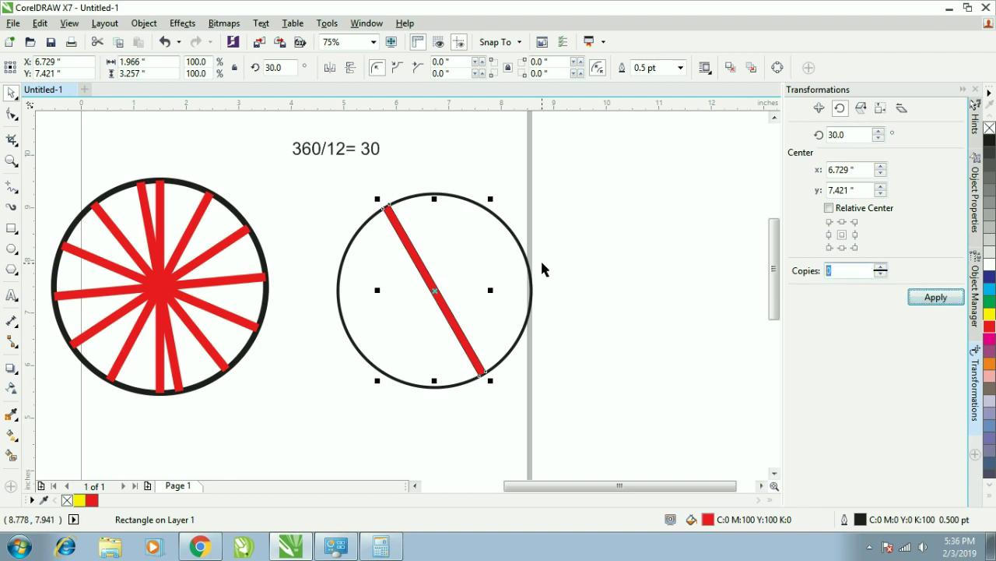
pyautogui.write('1')
pyautogui.click(937, 299)
pyautogui.click(939, 301)
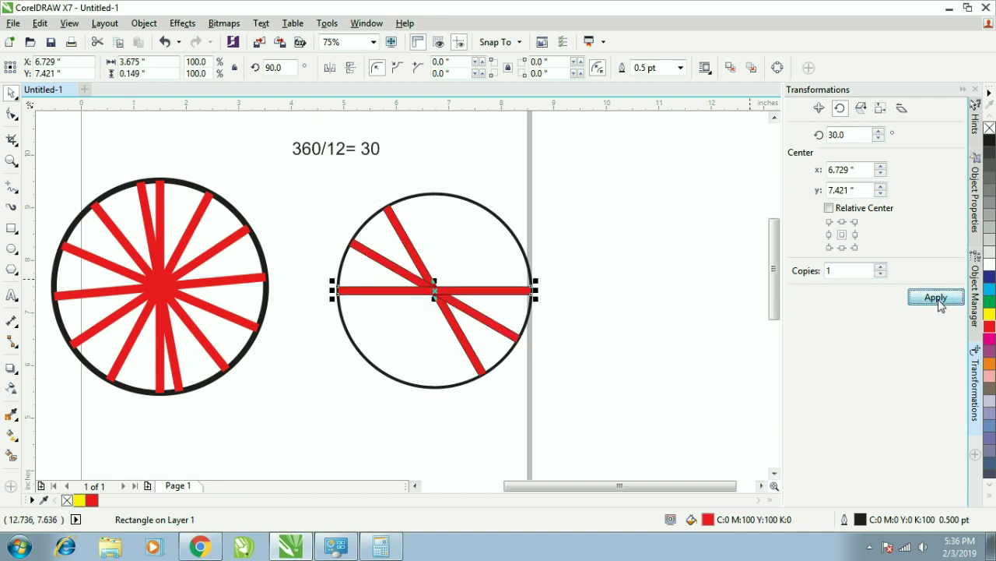
pyautogui.click(939, 302)
pyautogui.click(937, 298)
pyautogui.click(937, 299)
pyautogui.click(937, 299)
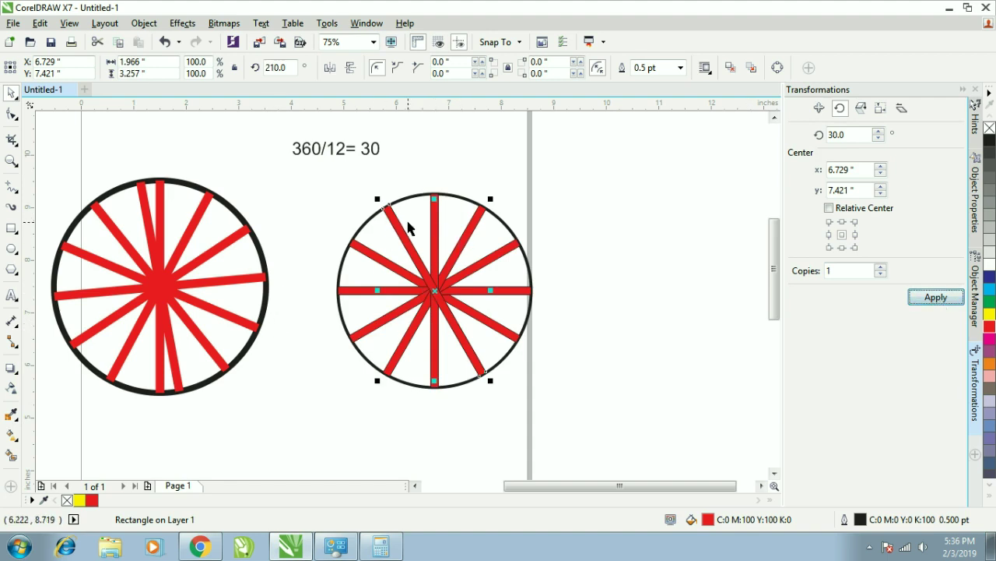
# Undo the extra spoke, scale the wheel to about 1.6 inches, and move it up-right
pyautogui.hotkey('ctrl', 'z')
pyautogui.moveTo(519, 228); pyautogui.dragTo(490, 236)
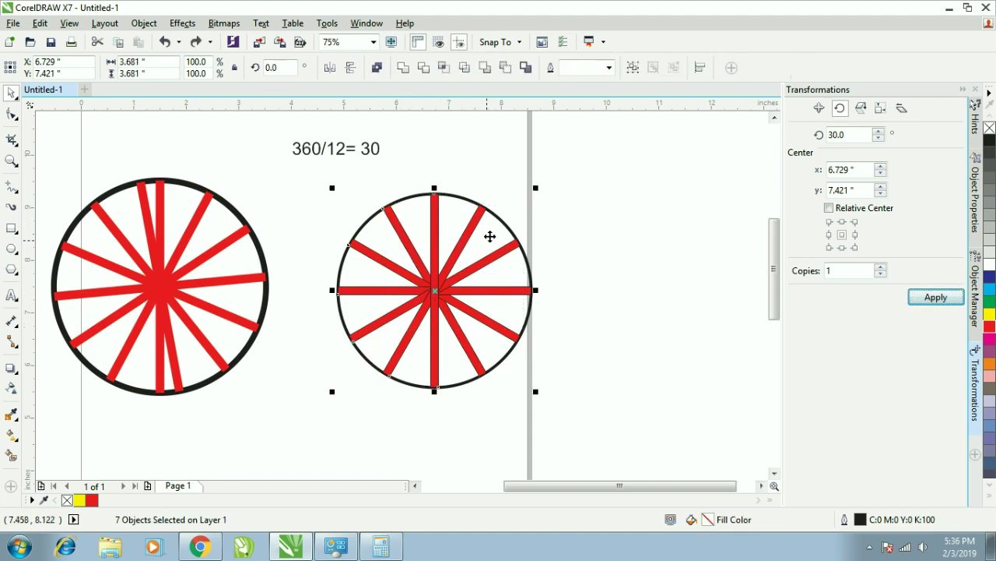
pyautogui.moveTo(536, 191); pyautogui.dragTo(423, 300)
pyautogui.moveTo(378, 345)
pyautogui.mouseDown()
pyautogui.moveTo(327, 289)
pyautogui.moveTo(449, 219)
pyautogui.mouseUp()
pyautogui.scroll(2, 311, 136)
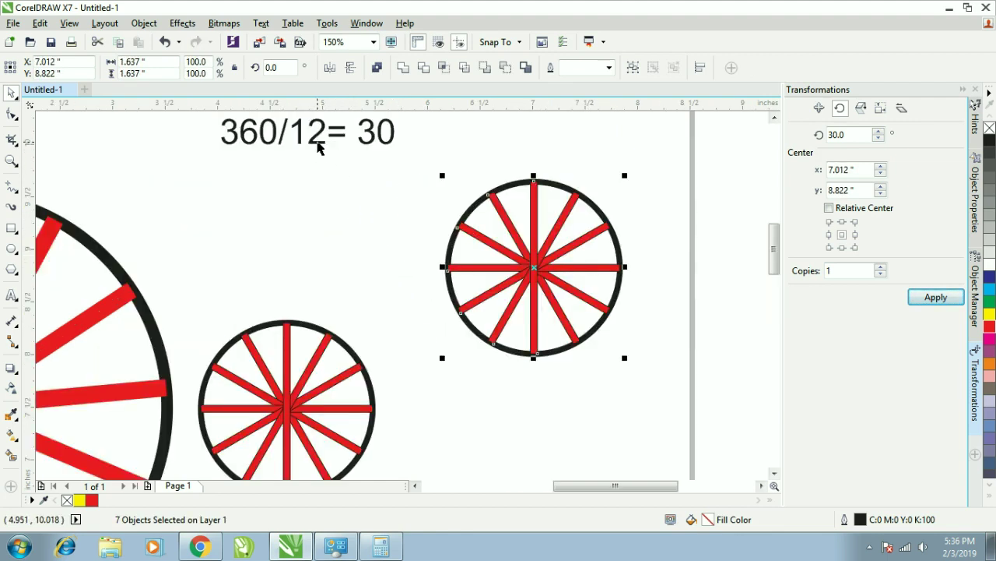
pyautogui.keyDown('shift'); pyautogui.click(556, 182); pyautogui.keyUp('shift')
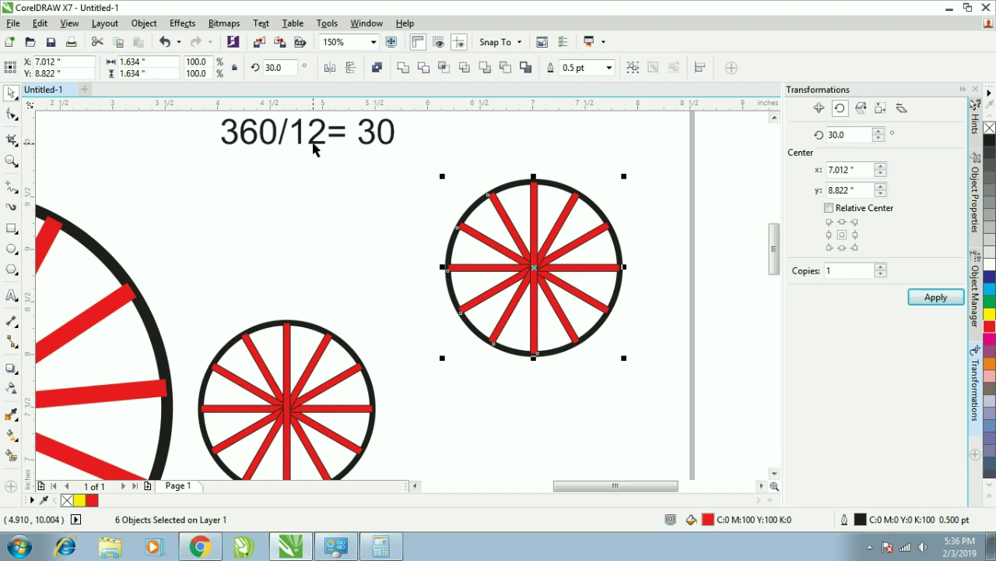
pyautogui.click(314, 147)
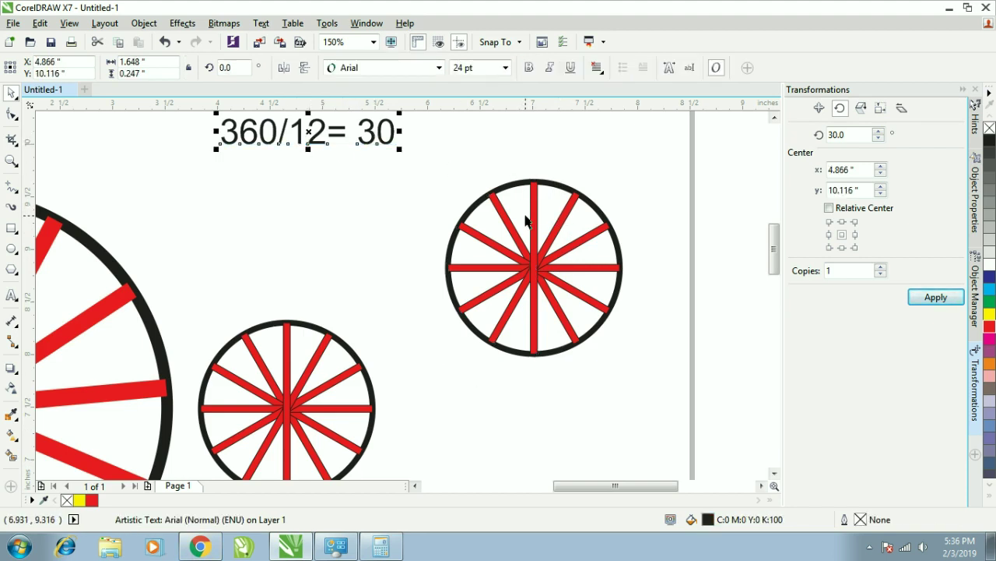
# Delete the red spokes from the smaller wheel, leaving only its rim
pyautogui.click(537, 367)
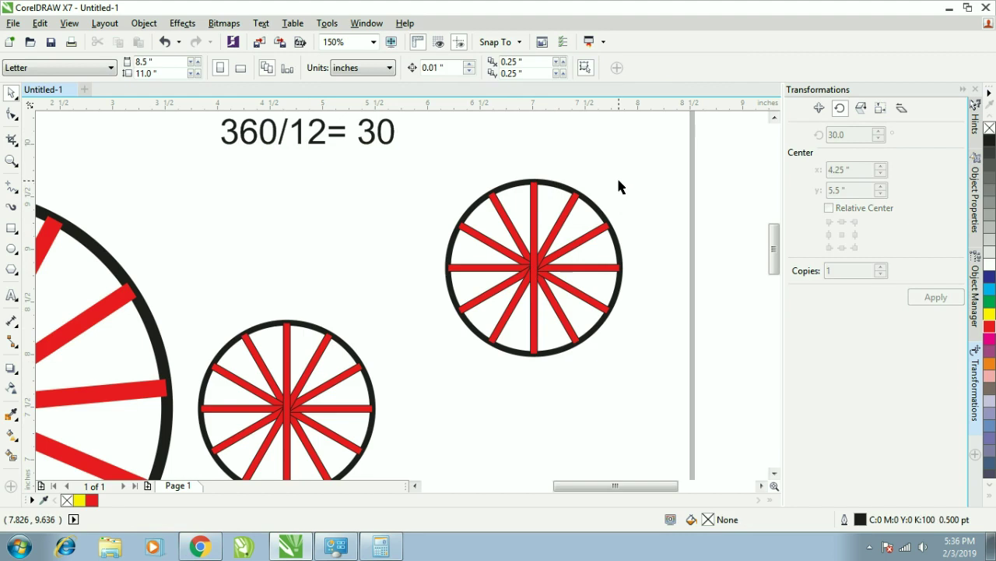
pyautogui.moveTo(619, 185); pyautogui.dragTo(491, 338)
pyautogui.click(629, 241)
pyautogui.keyDown('shift'); pyautogui.click(570, 193); pyautogui.keyUp('shift')
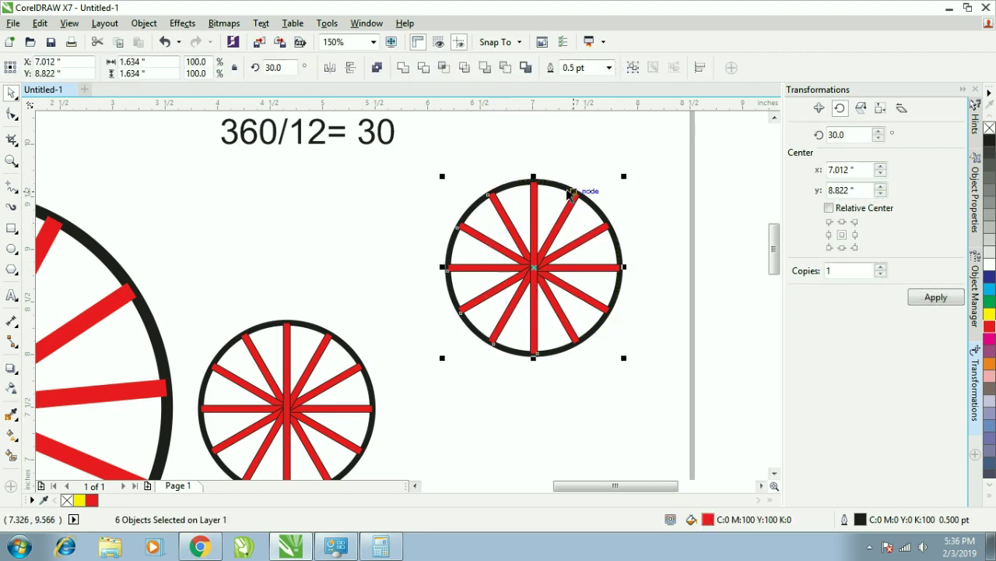
pyautogui.press('Delete')
# Draw a tiny circle and snap it inside the top of the rim
pyautogui.click(11, 248)
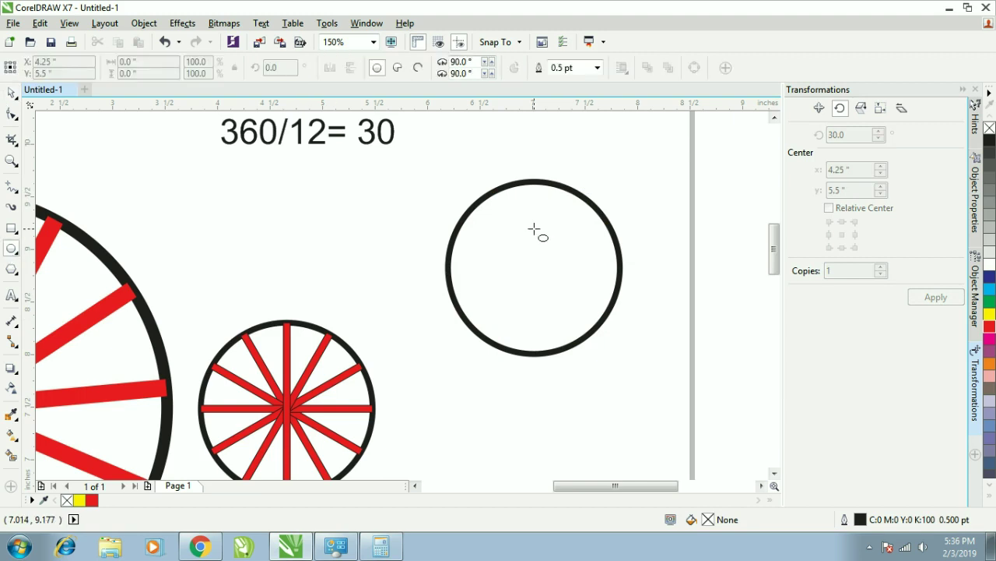
pyautogui.moveTo(523, 190); pyautogui.dragTo(541, 209)
pyautogui.press('space')
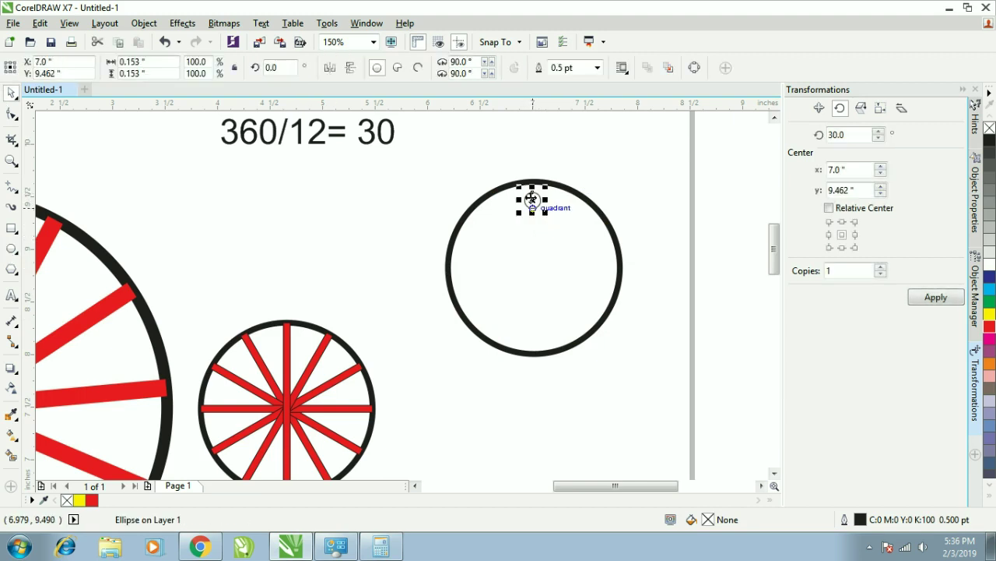
pyautogui.moveTo(532, 199); pyautogui.dragTo(534, 267)
pyautogui.click(535, 197)
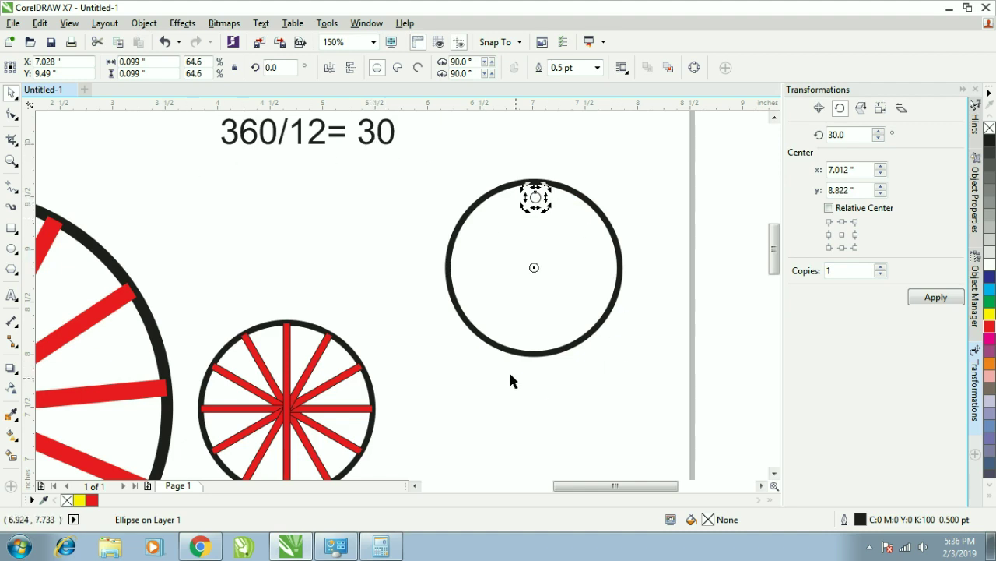
# Replace 12 with 25 in the formula text
pyautogui.doubleClick(321, 142)
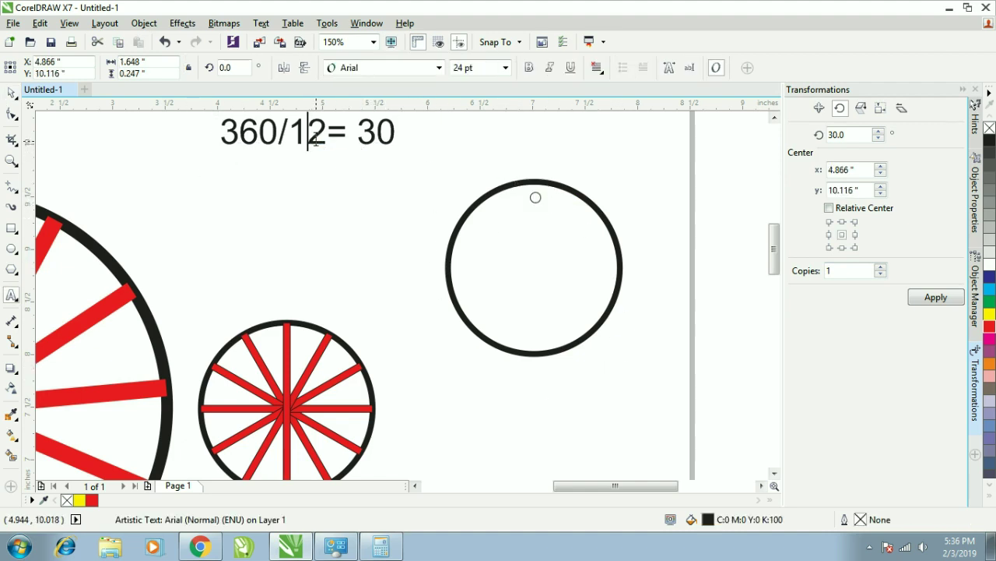
pyautogui.moveTo(289, 134); pyautogui.dragTo(325, 143)
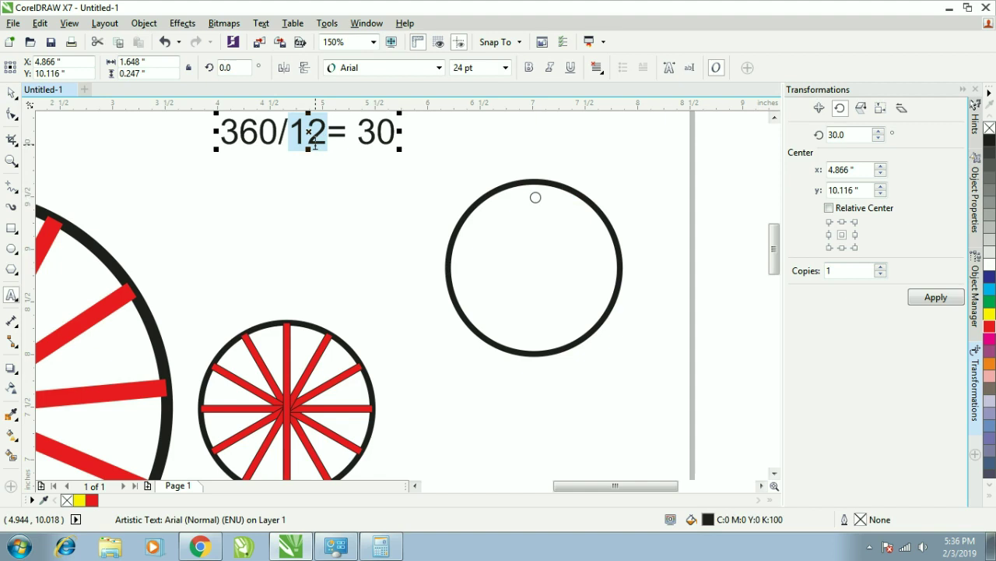
pyautogui.write('25')
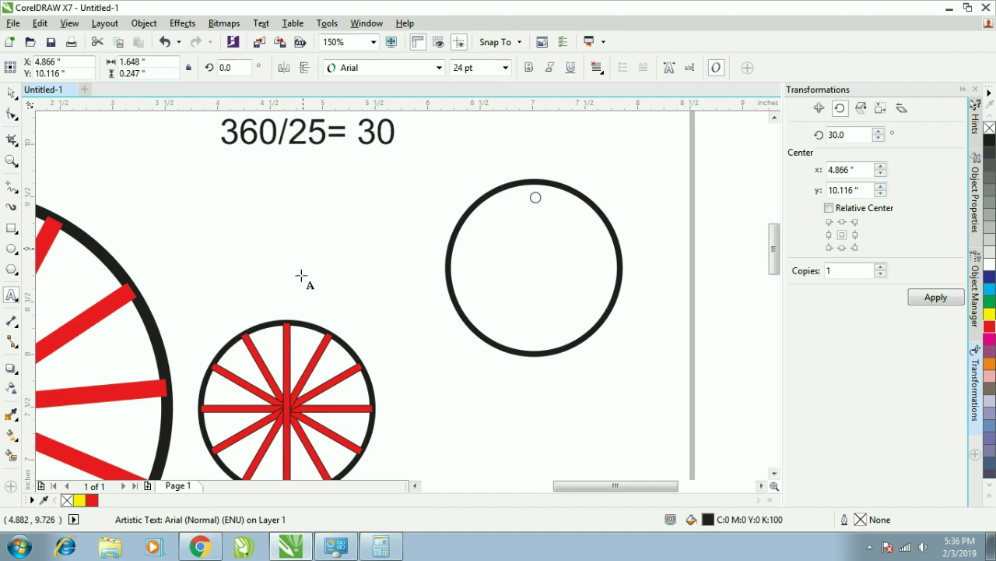
# Calculate 360 ÷ 25 in Calculator and replace the result 30 with 14.4
pyautogui.click(381, 547)
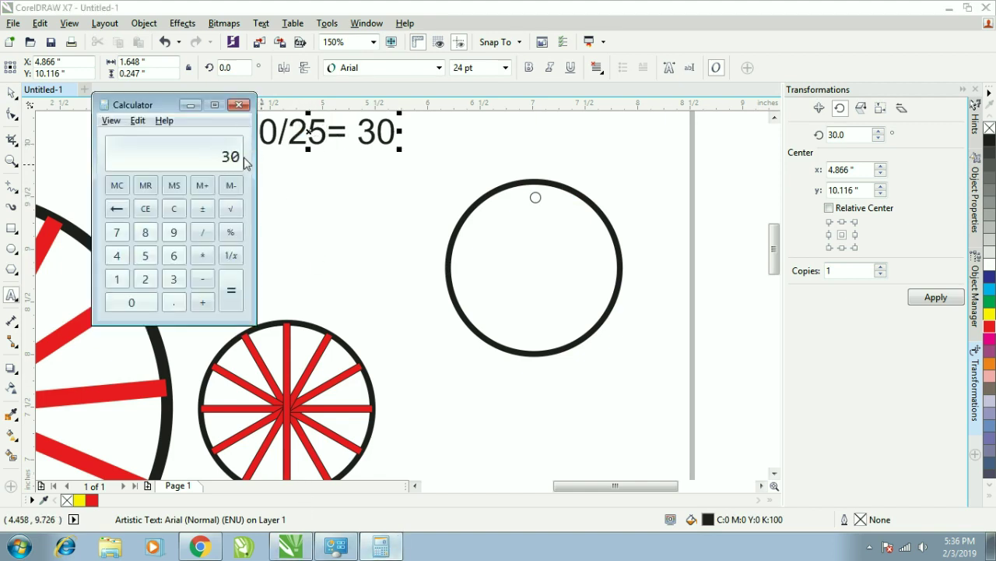
pyautogui.write('60 /')
pyautogui.press('Return')
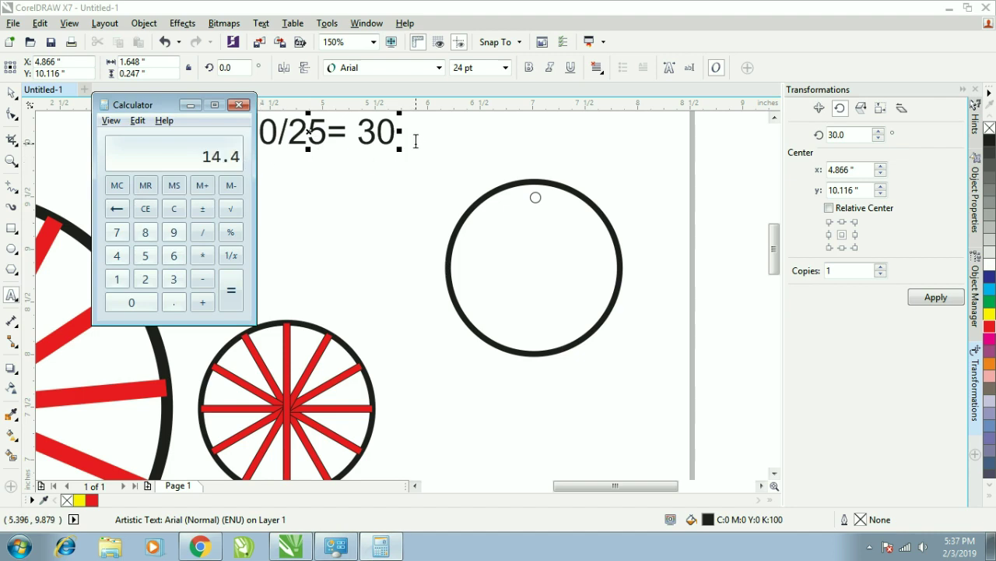
pyautogui.click(378, 133)
pyautogui.moveTo(357, 134); pyautogui.dragTo(399, 134)
pyautogui.write('14.4')
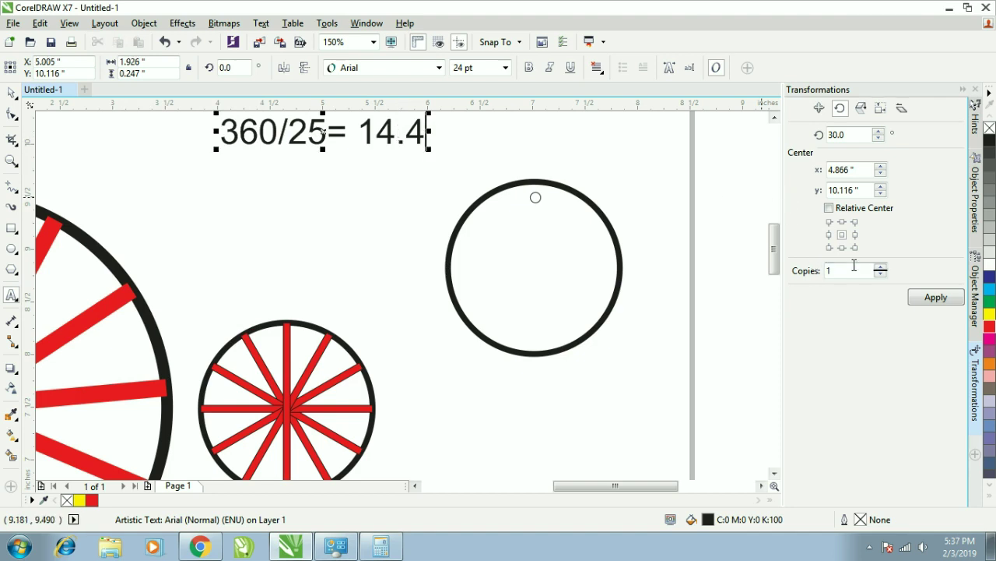
# Select the small top circle and move its rotation centre to the big circle's centre
pyautogui.click(11, 93)
pyautogui.click(540, 203)
pyautogui.click(540, 204)
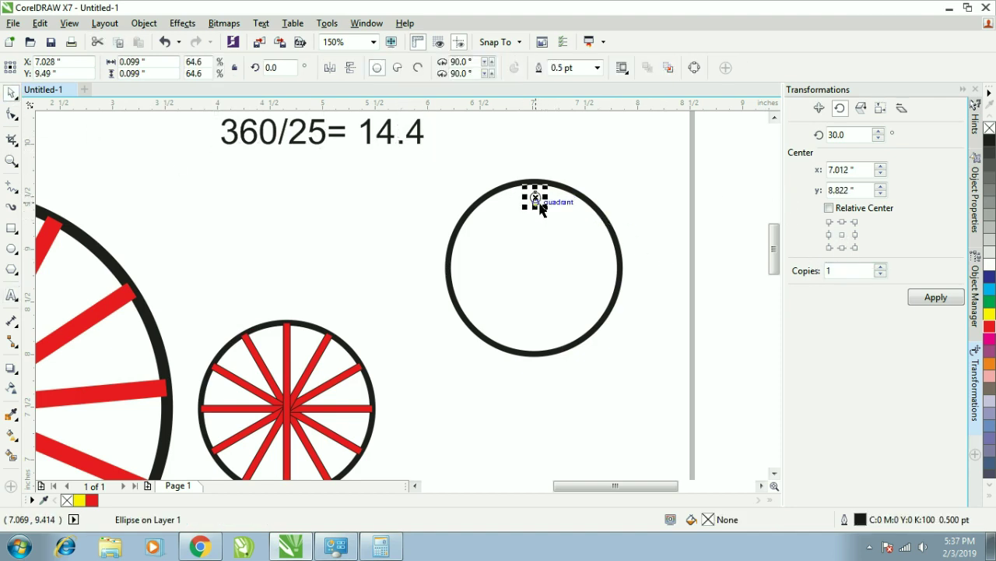
pyautogui.click(542, 215)
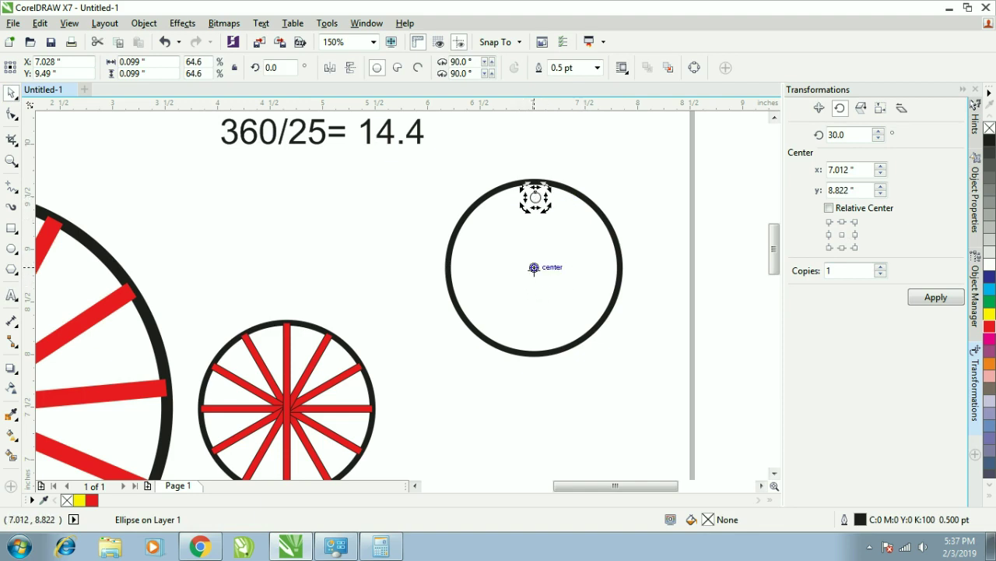
pyautogui.moveTo(525, 274); pyautogui.dragTo(535, 274)
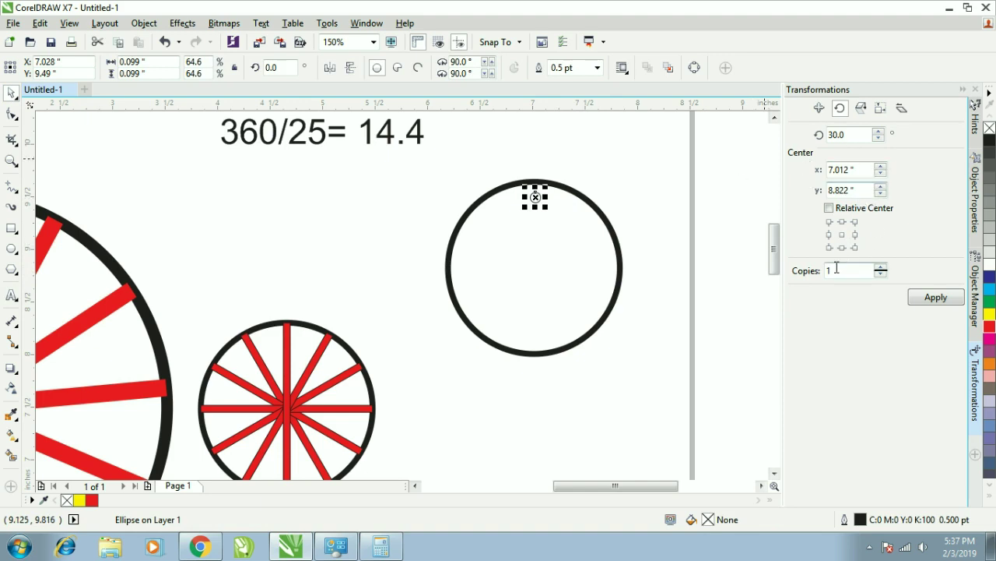
# Apply 30° rotated copies repeatedly to ring the rim with twelve small circles
pyautogui.click(928, 302)
pyautogui.click(929, 301)
pyautogui.click(930, 301)
pyautogui.click(931, 300)
pyautogui.click(932, 299)
pyautogui.click(932, 300)
pyautogui.click(932, 300)
pyautogui.click(932, 300)
pyautogui.click(931, 300)
pyautogui.click(932, 300)
pyautogui.click(931, 300)
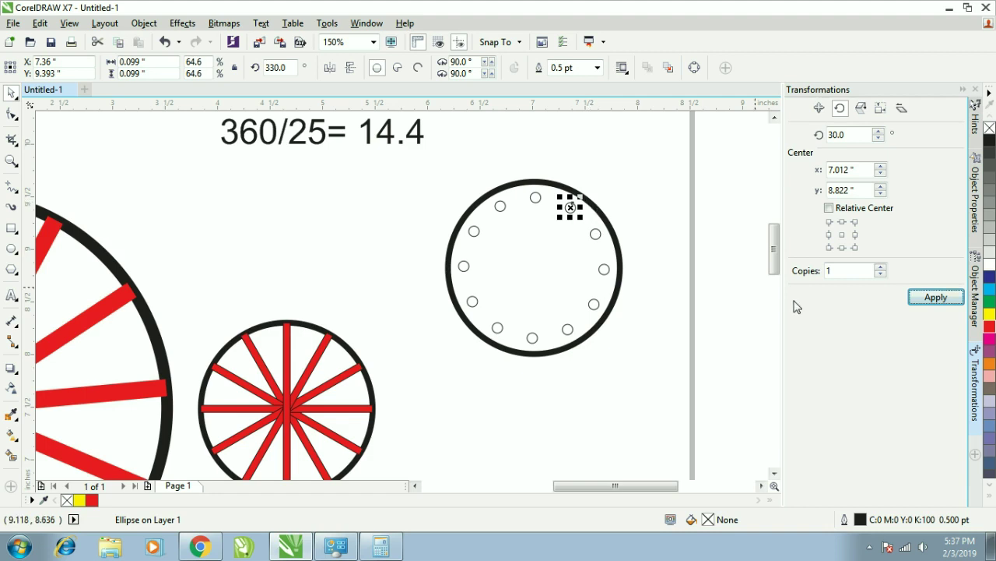
pyautogui.click(940, 300)
pyautogui.click(940, 300)
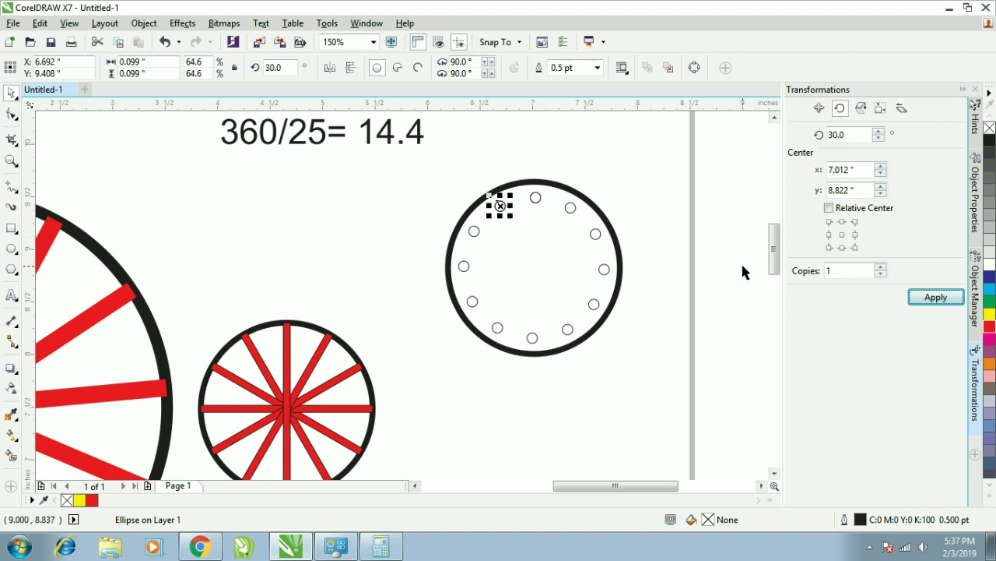
pyautogui.click(260, 265)
# Delete the large circle and its ring of small circles, then restore and reselect them
pyautogui.moveTo(640, 175); pyautogui.dragTo(446, 451)
pyautogui.press('Delete')
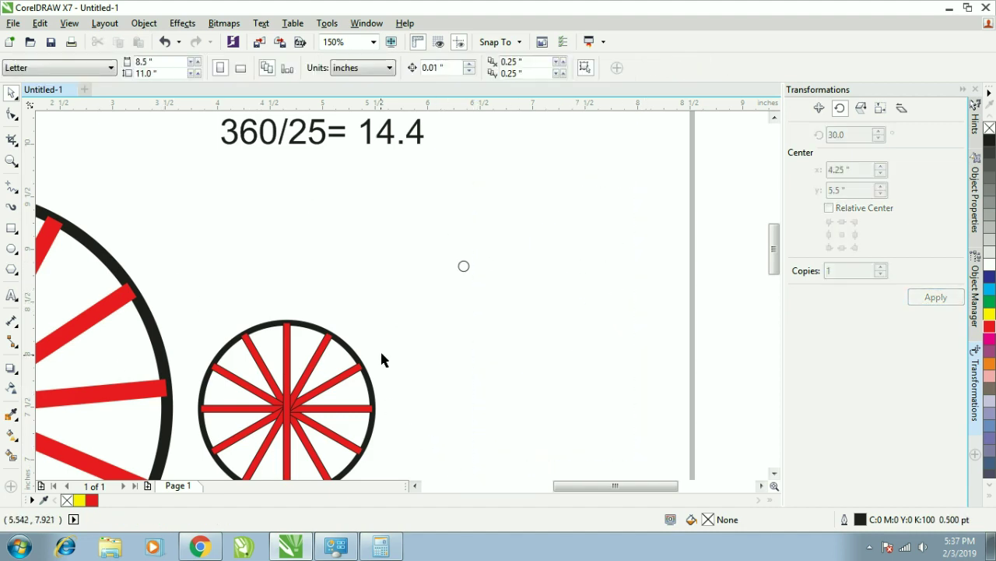
pyautogui.hotkey('ctrl', 'z')
pyautogui.moveTo(434, 144); pyautogui.dragTo(636, 331)
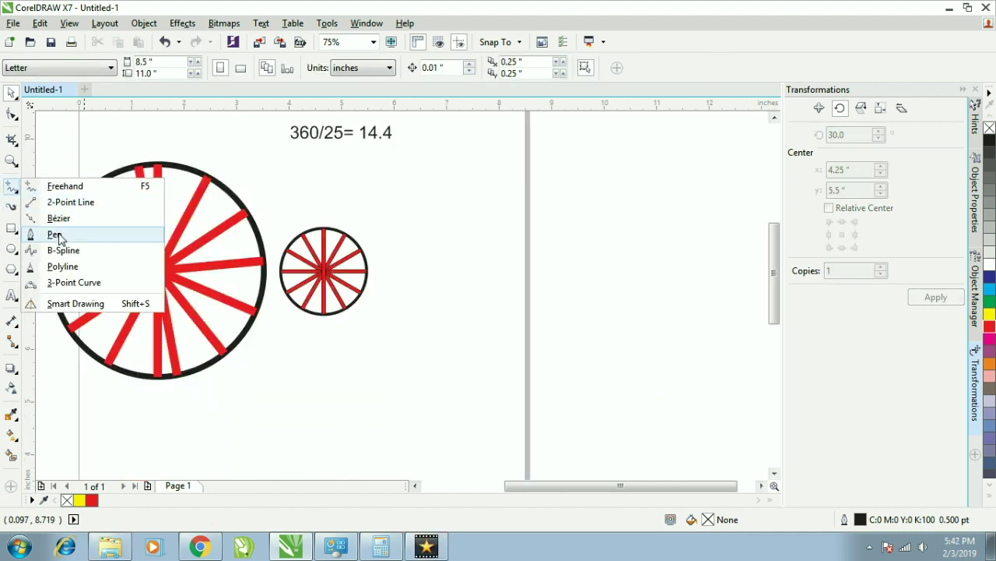
# Choose the Ellipse tool from the toolbox flyout
pyautogui.click(12, 250)
pyautogui.click(59, 247)
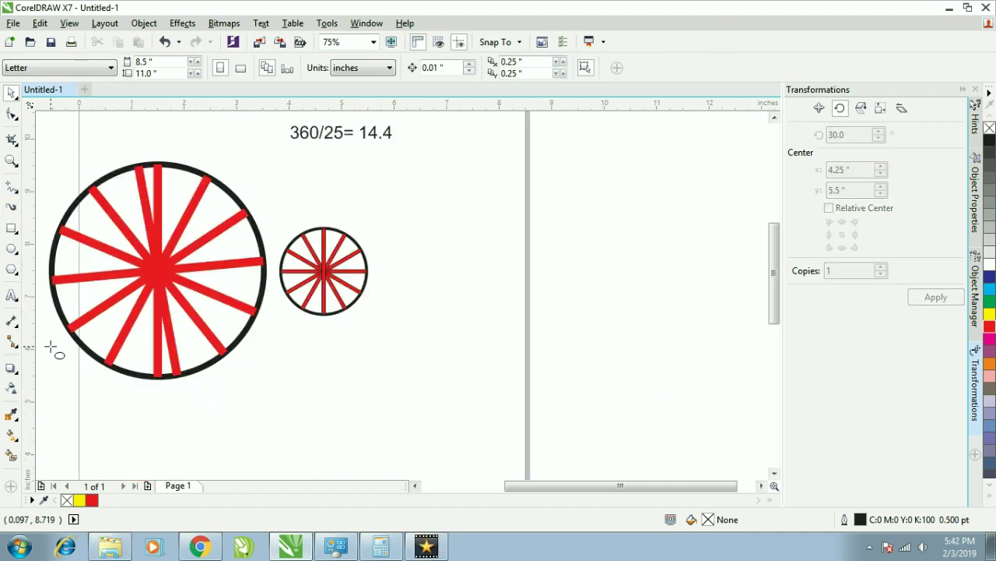
pyautogui.scroll(-2, 54, 344)
pyautogui.scroll(1, 338, 272)
pyautogui.scroll(1, 479, 218)
# Draw a tall ellipse on the right, convert it to curves and fill it cyan
pyautogui.moveTo(478, 217); pyautogui.dragTo(528, 400)
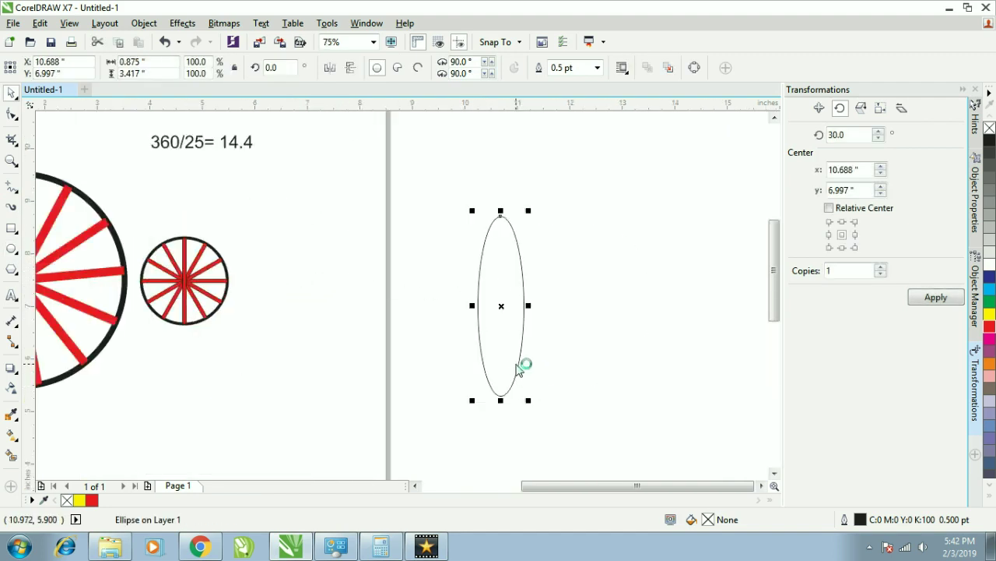
pyautogui.hotkey('ctrl', 'q')
pyautogui.click(501, 306)
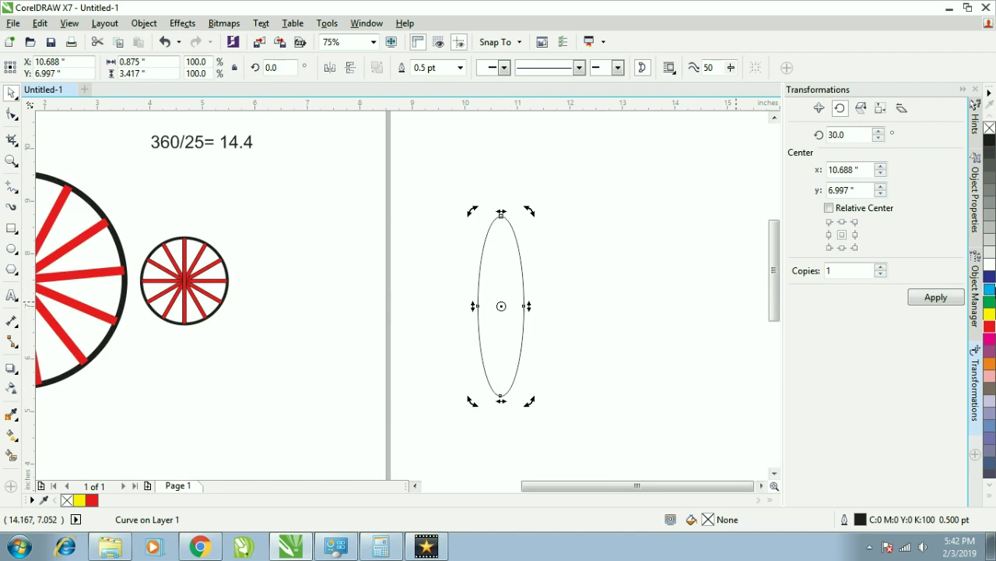
pyautogui.click(990, 289)
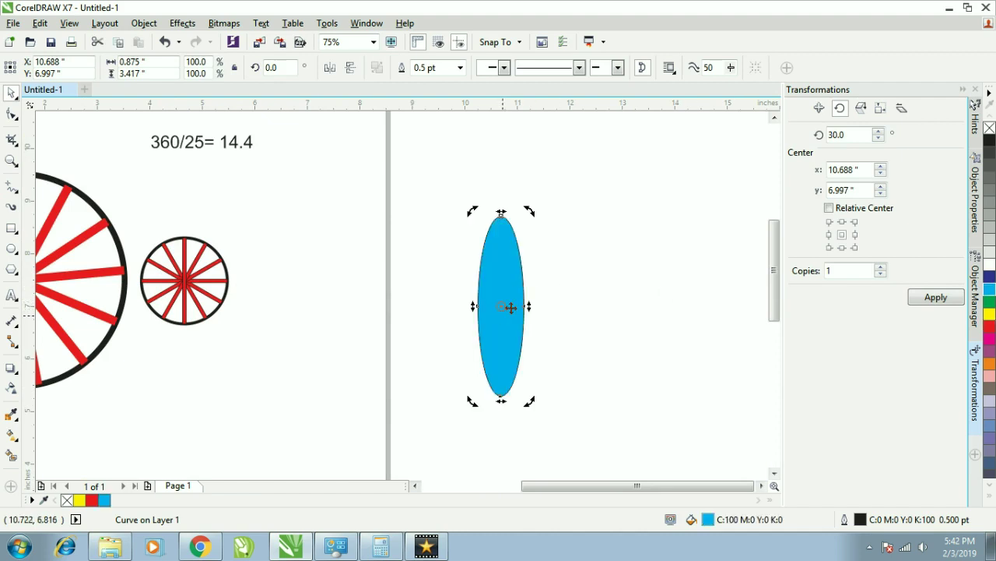
# Set the fountain fill's white end stop to cyan 100 and add three mid-gradient colour stops
pyautogui.press('F11')
pyautogui.click(432, 310)
pyautogui.click(267, 357)
pyautogui.doubleClick(380, 246)
pyautogui.write('0')
pyautogui.press('Tab')
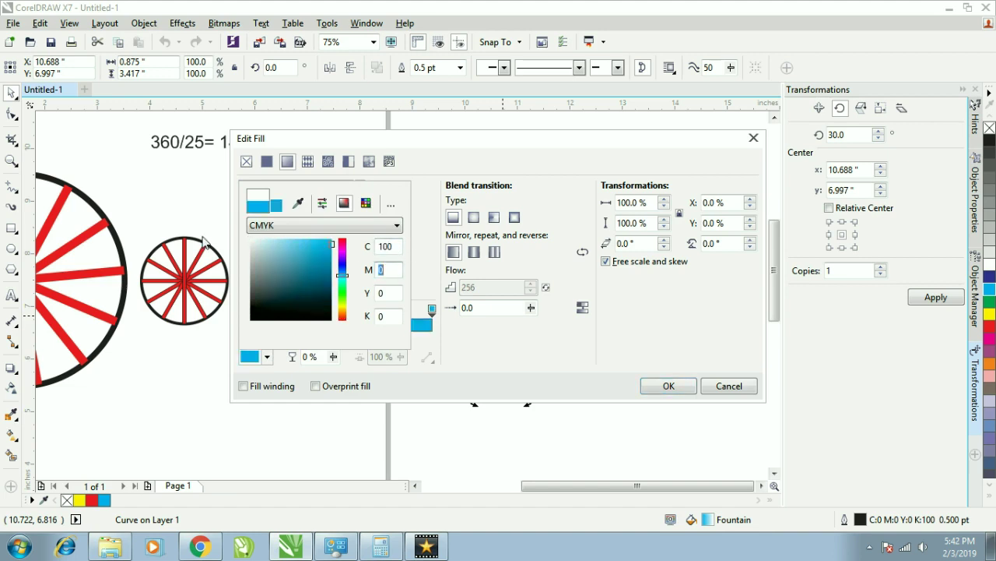
pyautogui.click(529, 327)
pyautogui.doubleClick(337, 311)
pyautogui.doubleClick(394, 310)
pyautogui.doubleClick(289, 310)
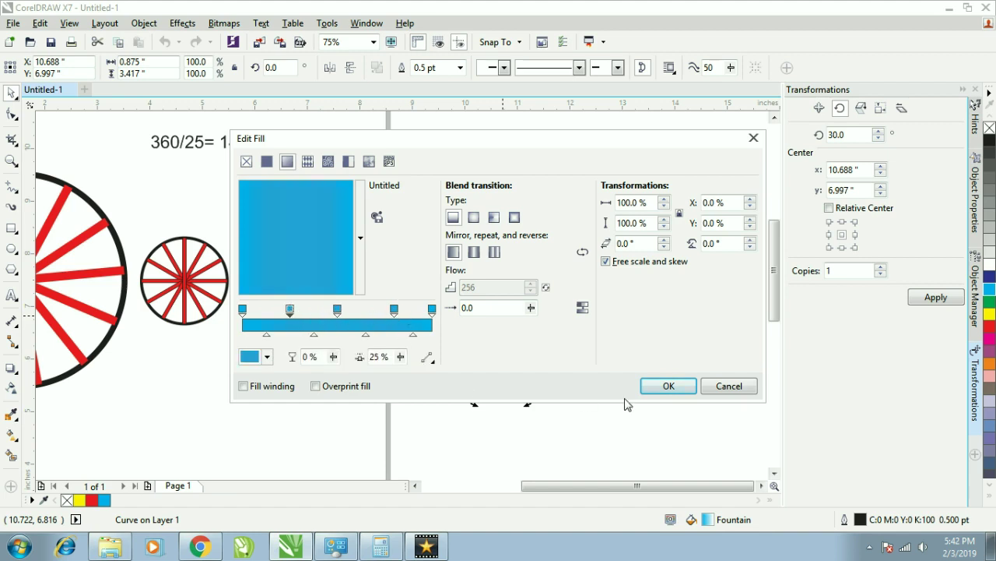
pyautogui.click(708, 387)
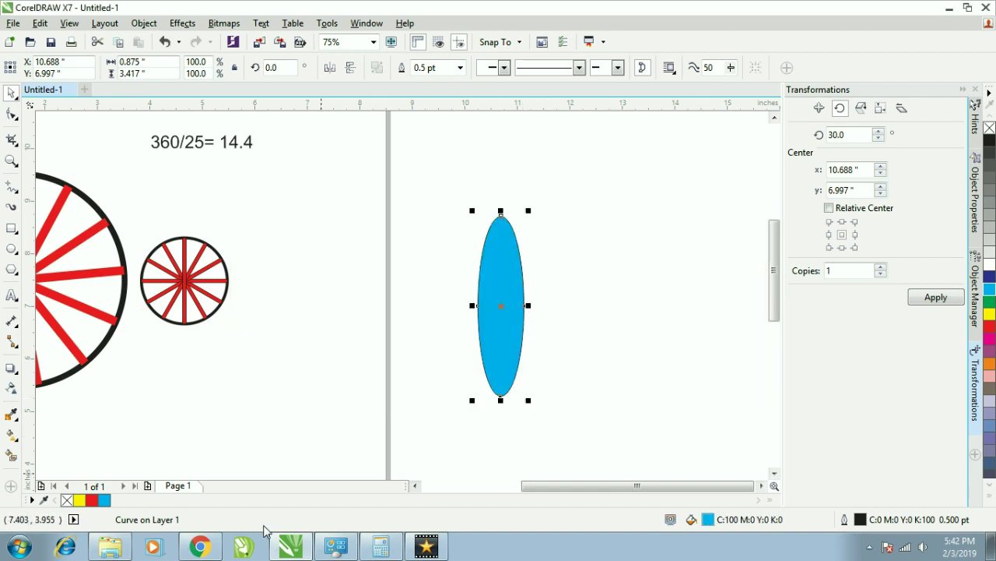
# Remove the ellipse's outline and lay an interactive gradient from its left edge to centre
pyautogui.rightClick(990, 128)
pyautogui.click(12, 386)
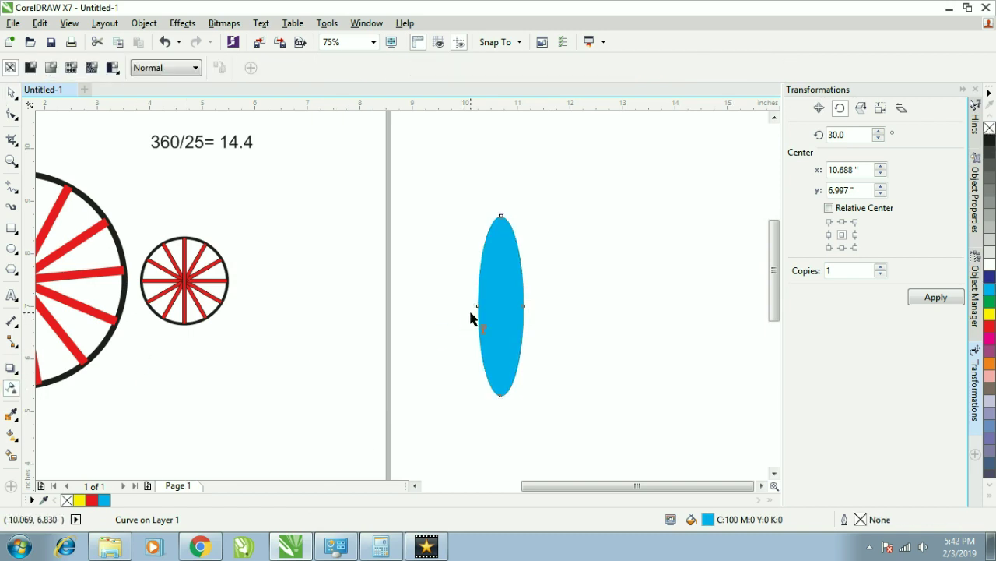
pyautogui.moveTo(478, 309); pyautogui.dragTo(498, 307)
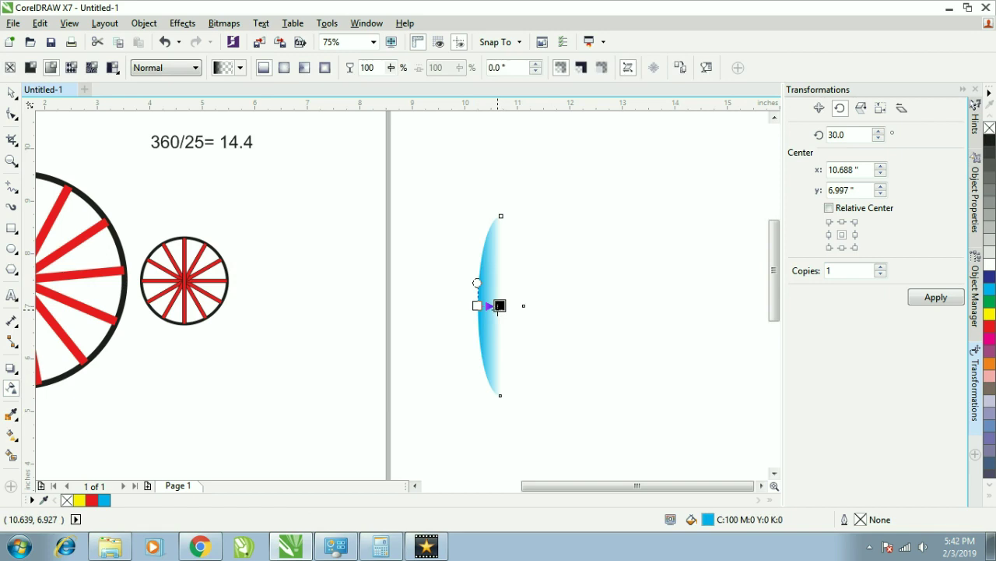
pyautogui.press('space')
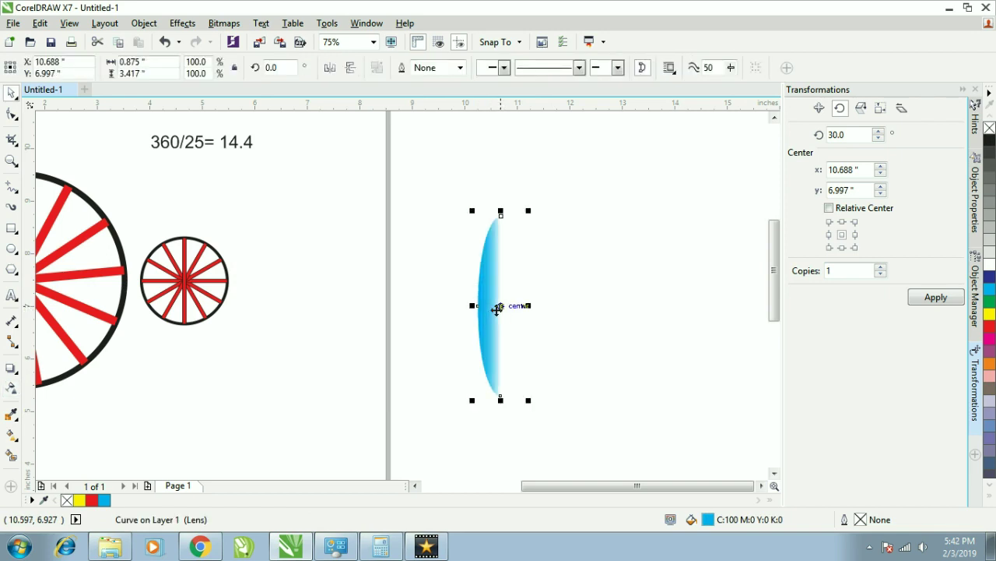
# Mirror a copy to make a symmetric petal and move its rotation centre to the bottom tip
pyautogui.click(329, 67)
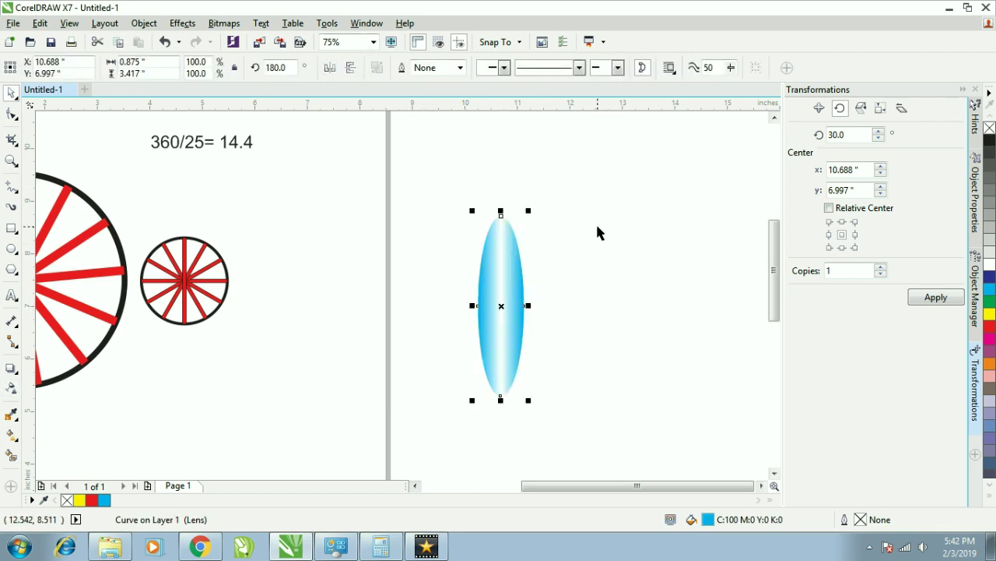
pyautogui.keyDown('shift'); pyautogui.click(477, 337); pyautogui.keyUp('shift')
pyautogui.click(501, 305)
pyautogui.moveTo(501, 304); pyautogui.dragTo(502, 397)
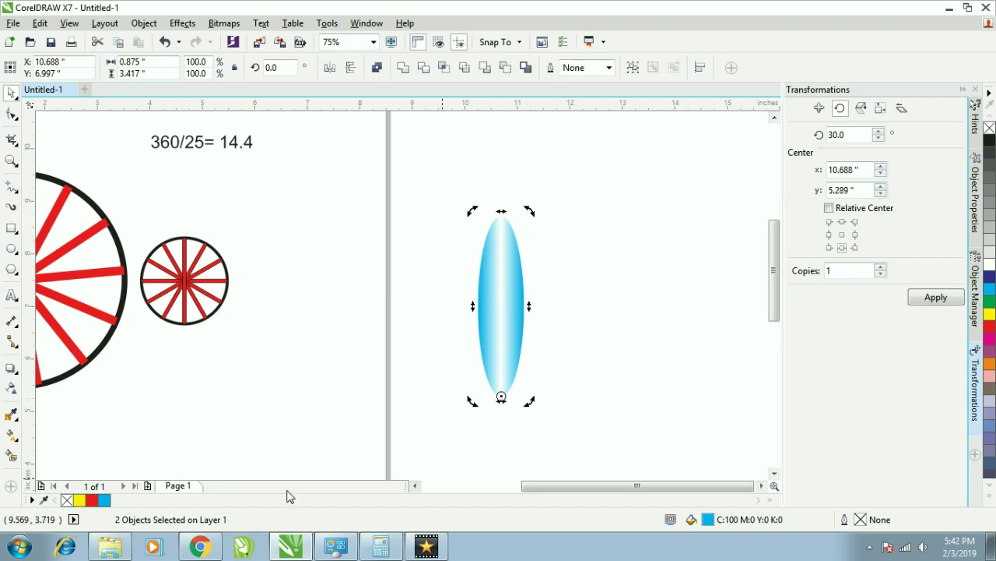
# Copy the formula text above the petal and start editing it to '360/6= 14.4'
pyautogui.moveTo(199, 147); pyautogui.dragTo(515, 196)
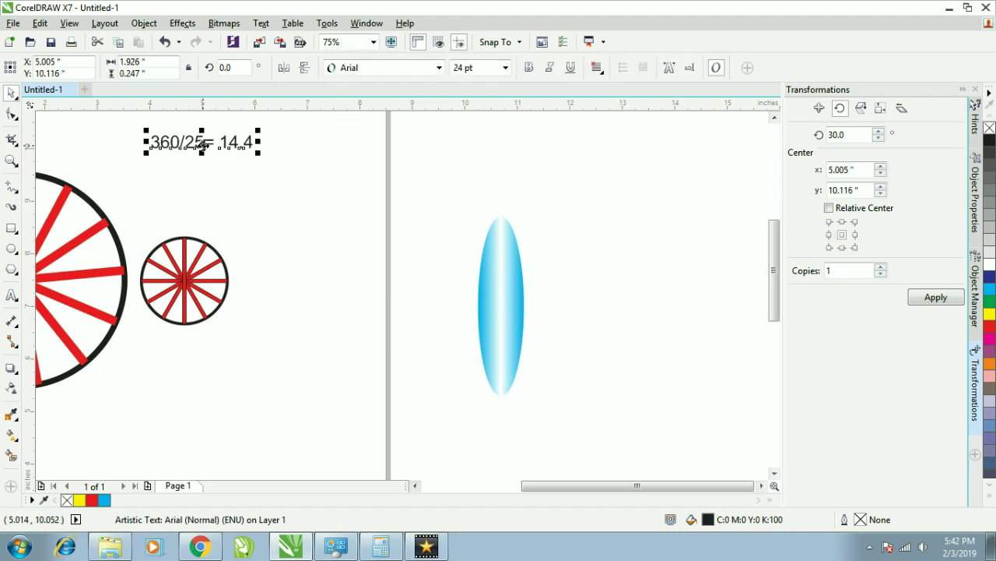
pyautogui.press('F8')
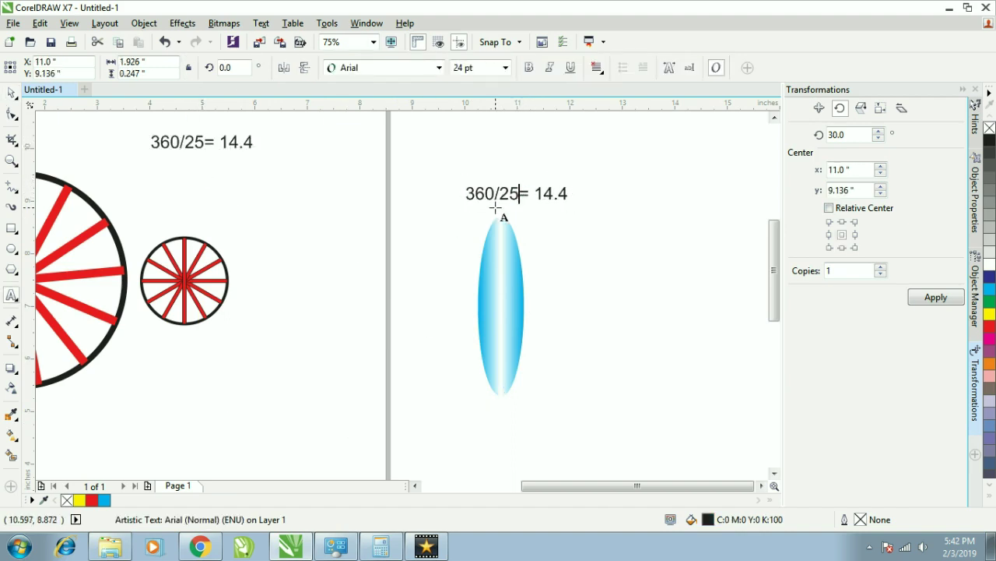
pyautogui.moveTo(499, 195); pyautogui.dragTo(511, 196)
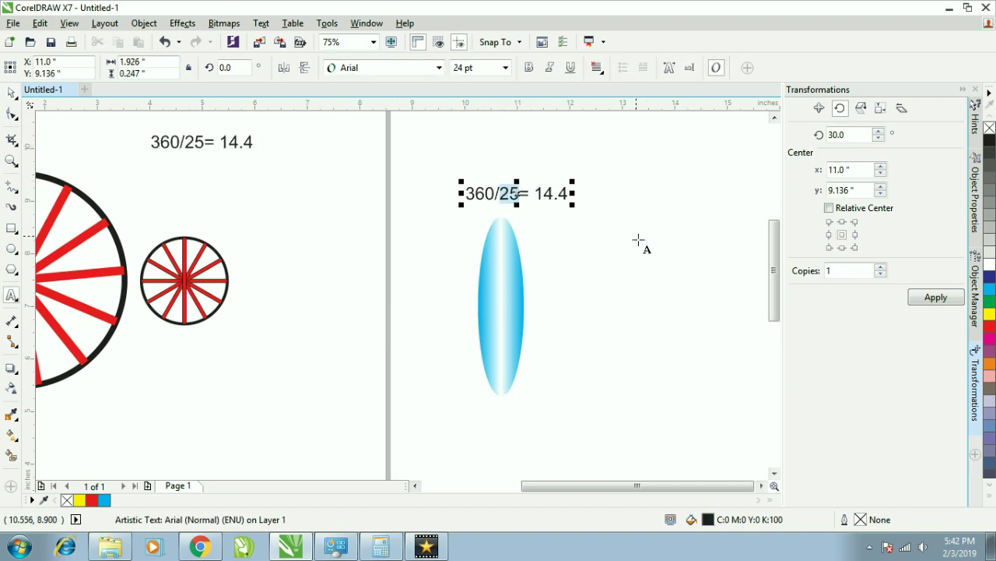
pyautogui.write('6')
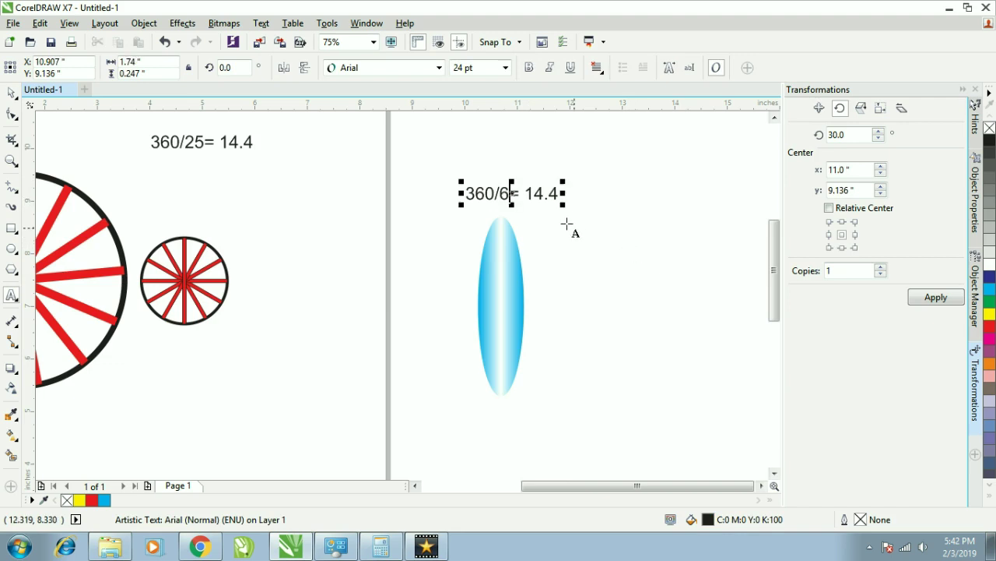
# Edit the formula label above the petal to read '360/12= 30', checking it in Calculator
pyautogui.click(379, 551)
pyautogui.write('360 / 2')
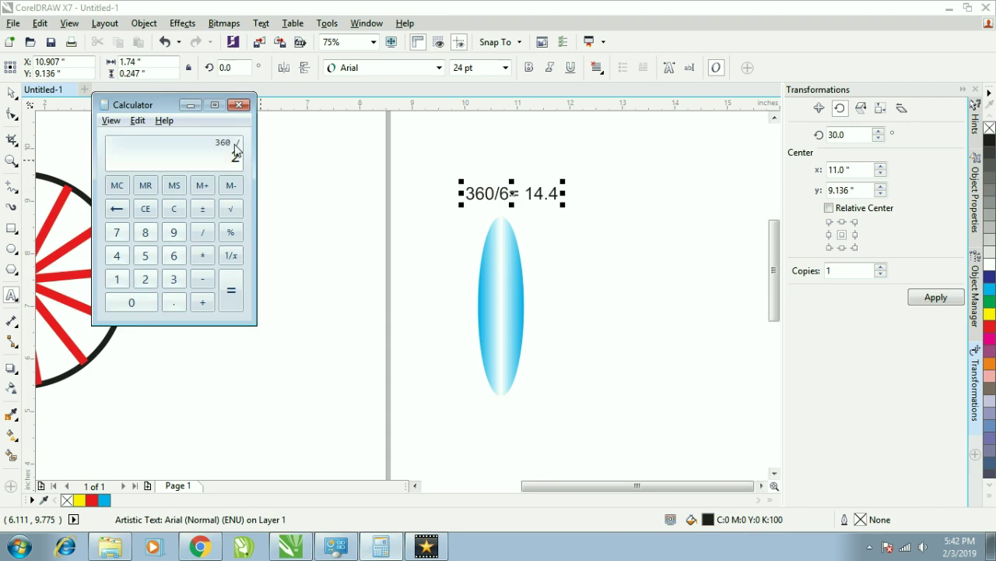
pyautogui.press('Return')
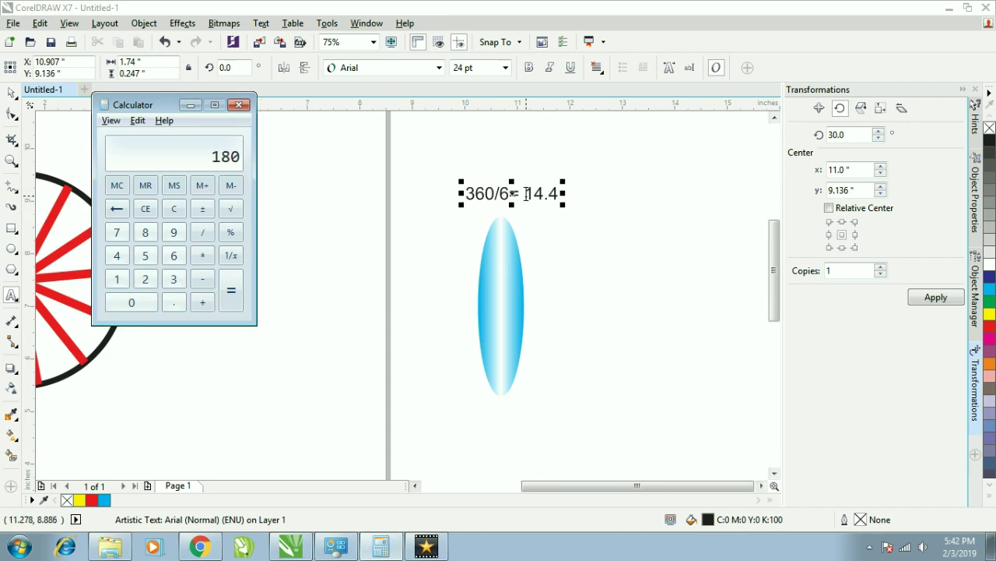
pyautogui.moveTo(525, 194); pyautogui.dragTo(554, 195)
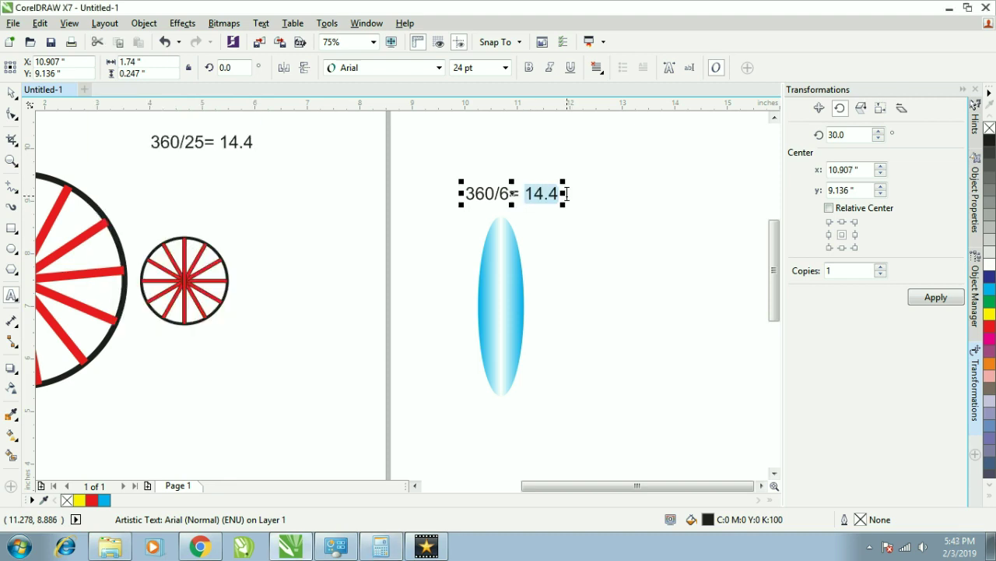
pyautogui.hotkey('alt', 'Tab')
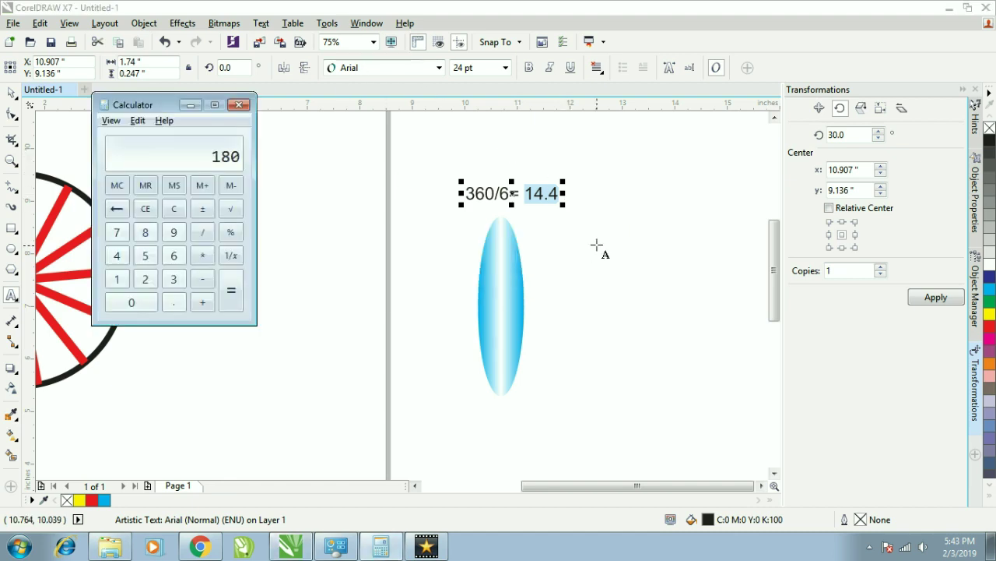
pyautogui.moveTo(499, 194); pyautogui.dragTo(508, 197)
pyautogui.write('12')
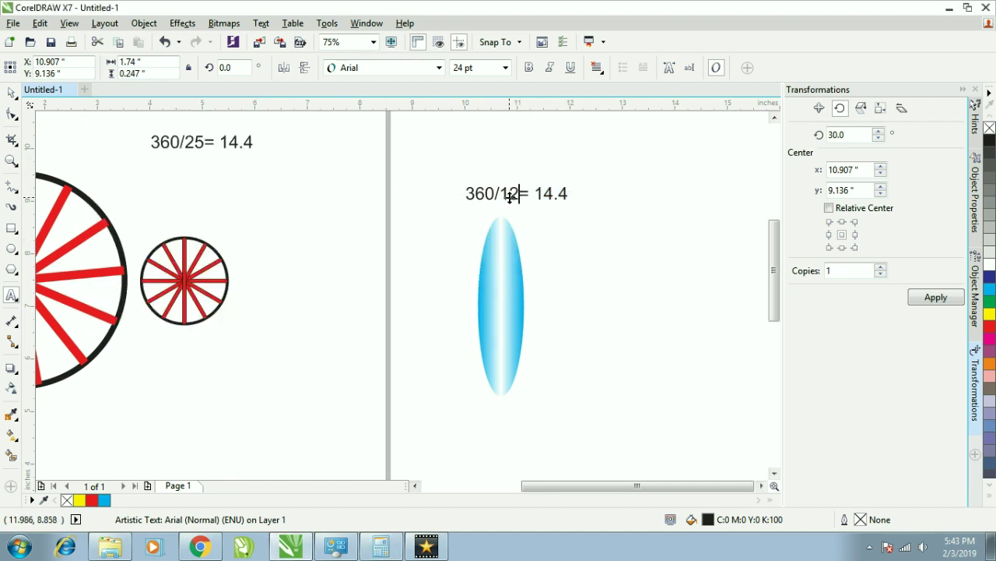
pyautogui.hotkey('alt', 'Tab')
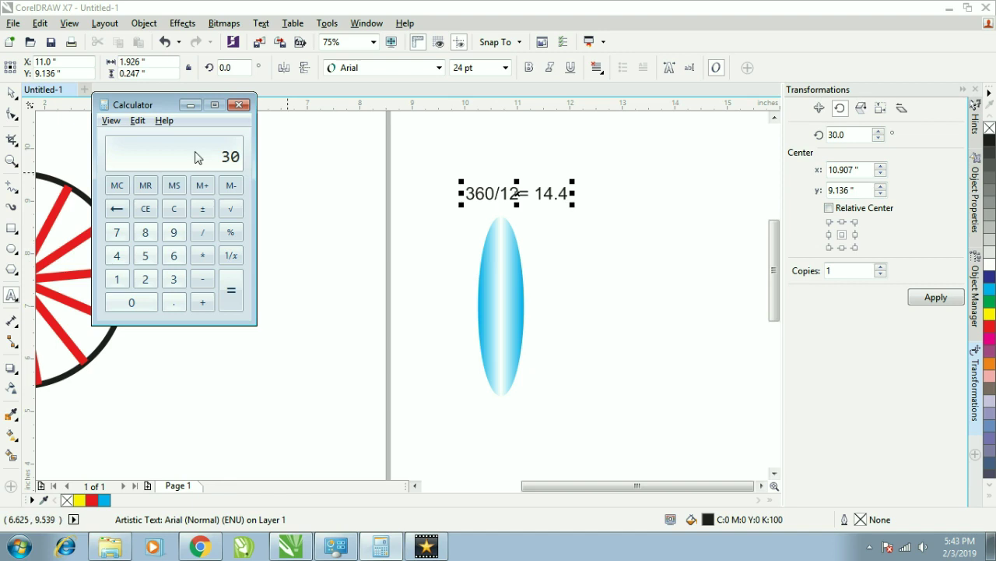
pyautogui.click(240, 105)
pyautogui.moveTo(534, 194); pyautogui.dragTo(578, 194)
pyautogui.write('1.')
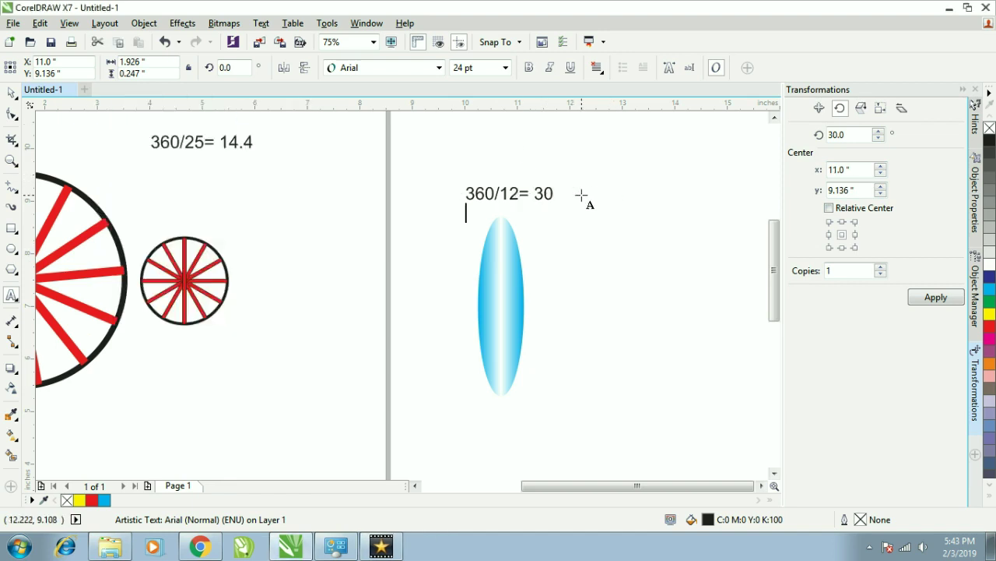
pyautogui.press('Escape')
# Group the two petal halves and move the rotation centre to the bottom tip
pyautogui.press('space')
pyautogui.click(511, 345)
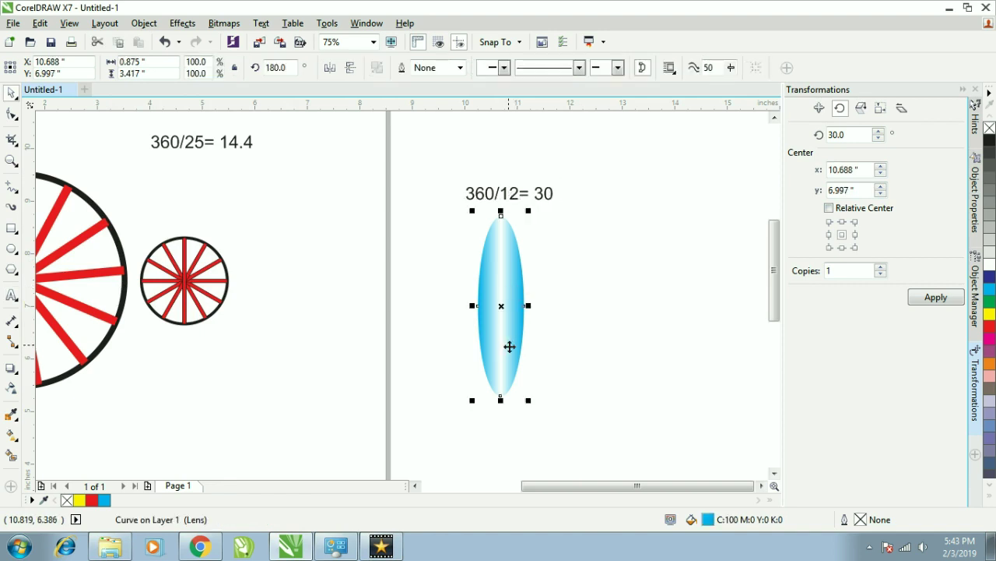
pyautogui.keyDown('shift'); pyautogui.click(462, 330); pyautogui.keyUp('shift')
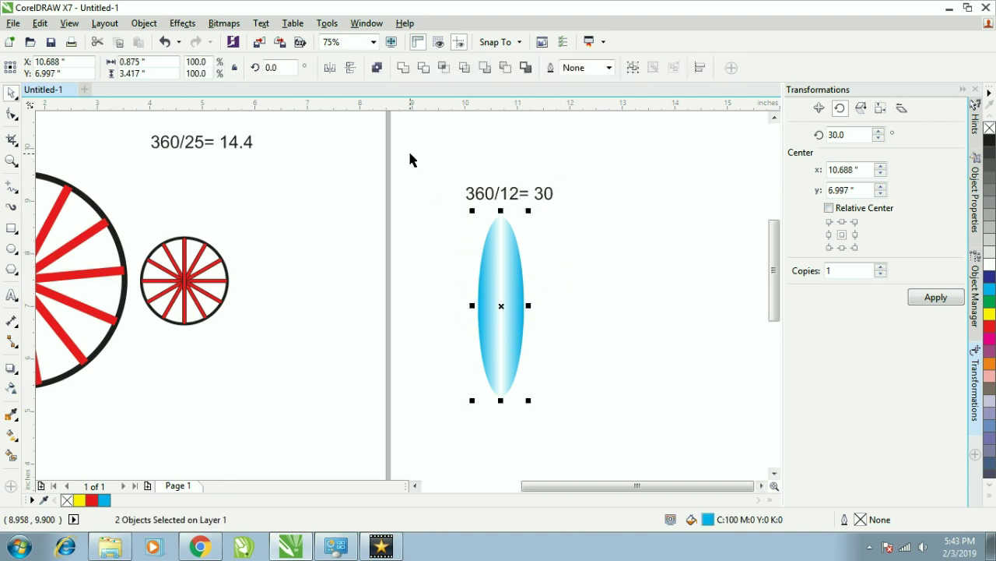
pyautogui.hotkey('ctrl', 'g')
pyautogui.click(500, 306)
pyautogui.moveTo(501, 305); pyautogui.dragTo(501, 396)
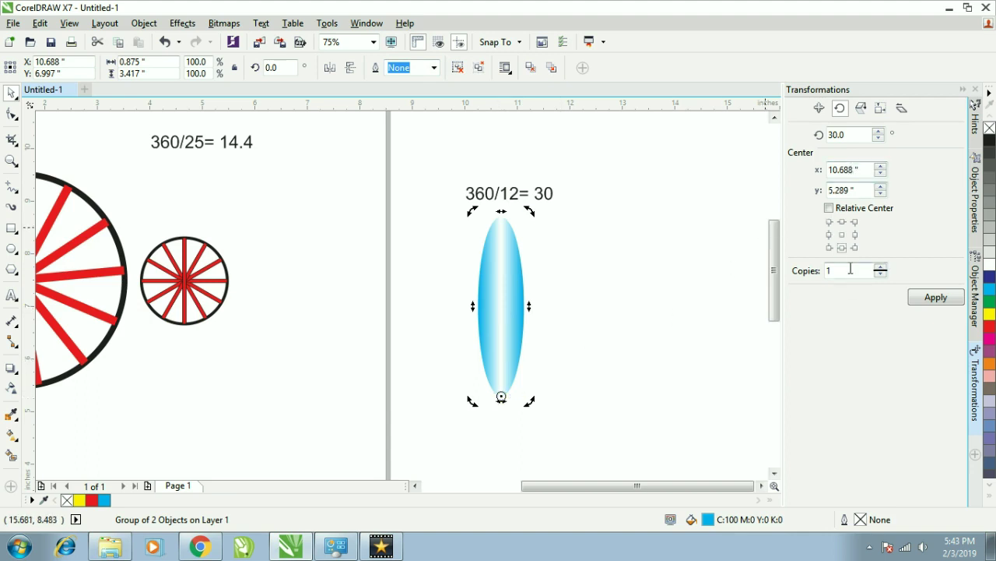
# Set the Transformations rotate angle to 30° and apply it repeatedly to fan out petal copies
pyautogui.doubleClick(839, 134)
pyautogui.write('30')
pyautogui.click(925, 308)
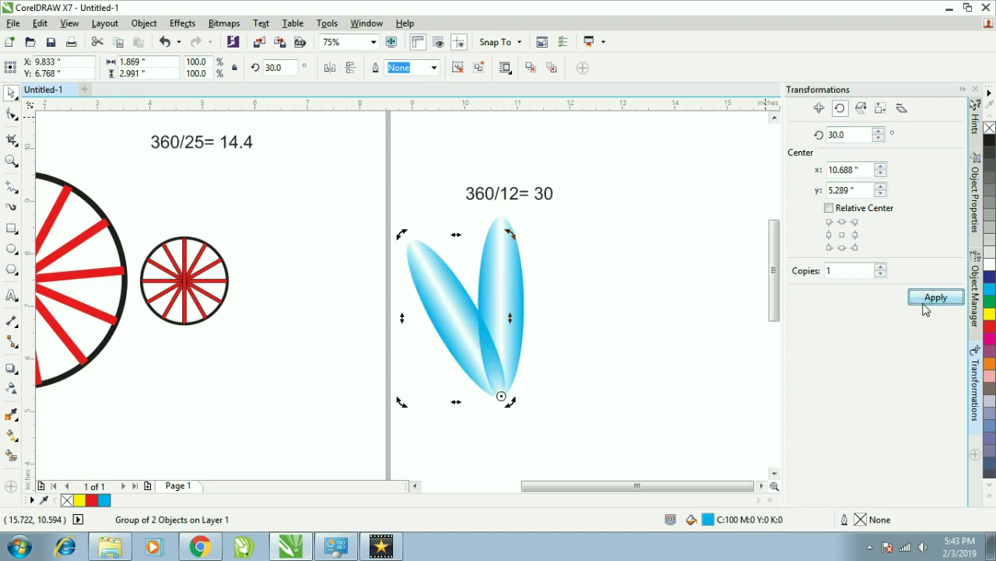
pyautogui.click(926, 309)
pyautogui.click(926, 309)
pyautogui.click(926, 309)
pyautogui.click(926, 309)
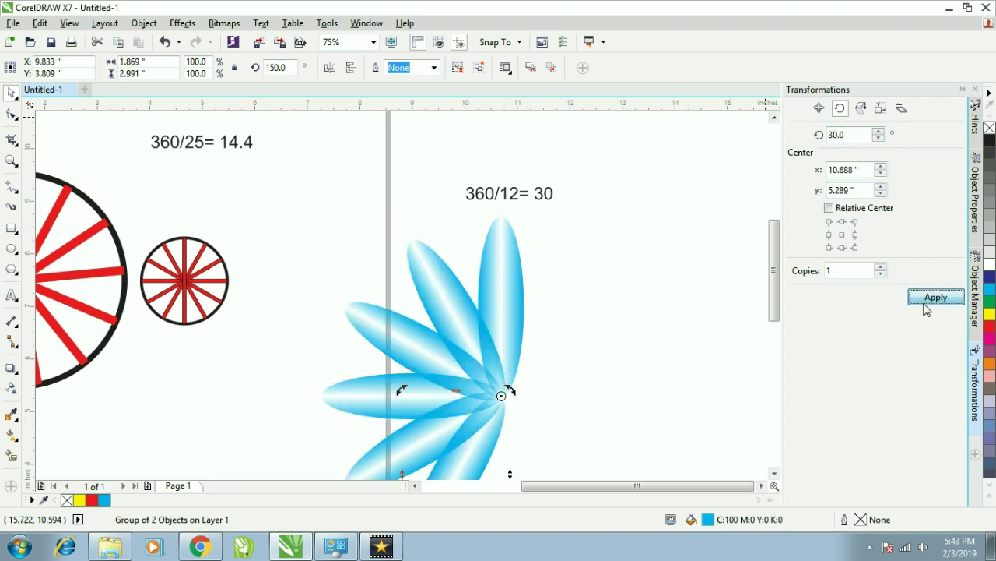
pyautogui.click(927, 309)
# Rotate the seven-petal fan -90° to point upward and move it right and up
pyautogui.moveTo(600, 293); pyautogui.dragTo(329, 463)
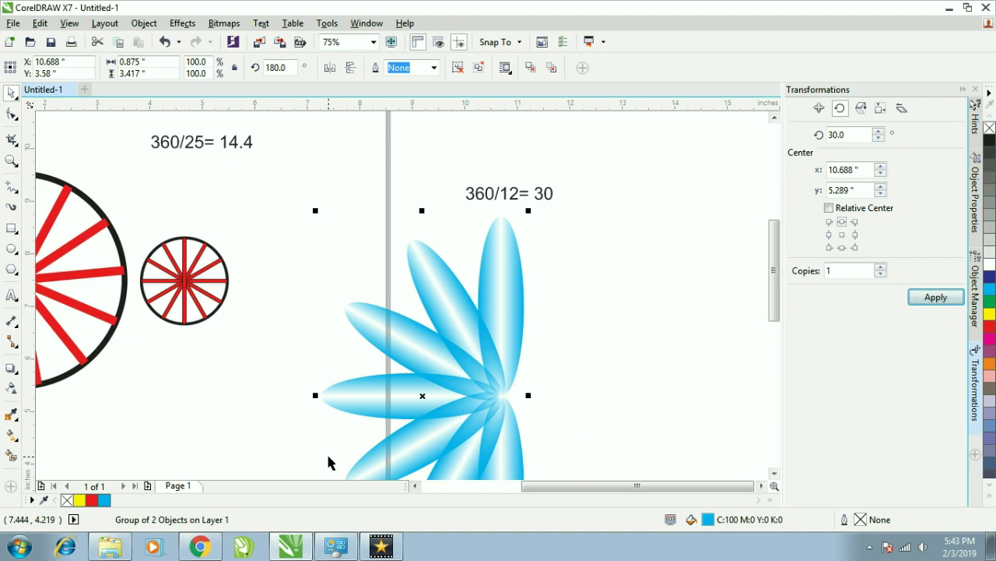
pyautogui.moveTo(529, 213); pyautogui.dragTo(624, 418)
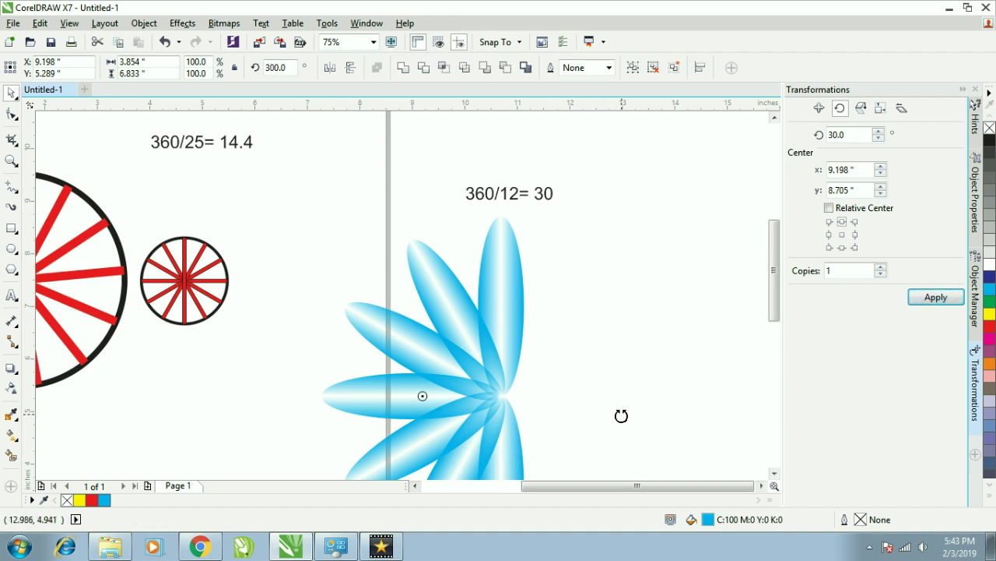
pyautogui.hotkey('ctrl', 'z')
pyautogui.doubleClick(286, 62)
pyautogui.press('BackSpace')
pyautogui.write('0')
pyautogui.press('Return')
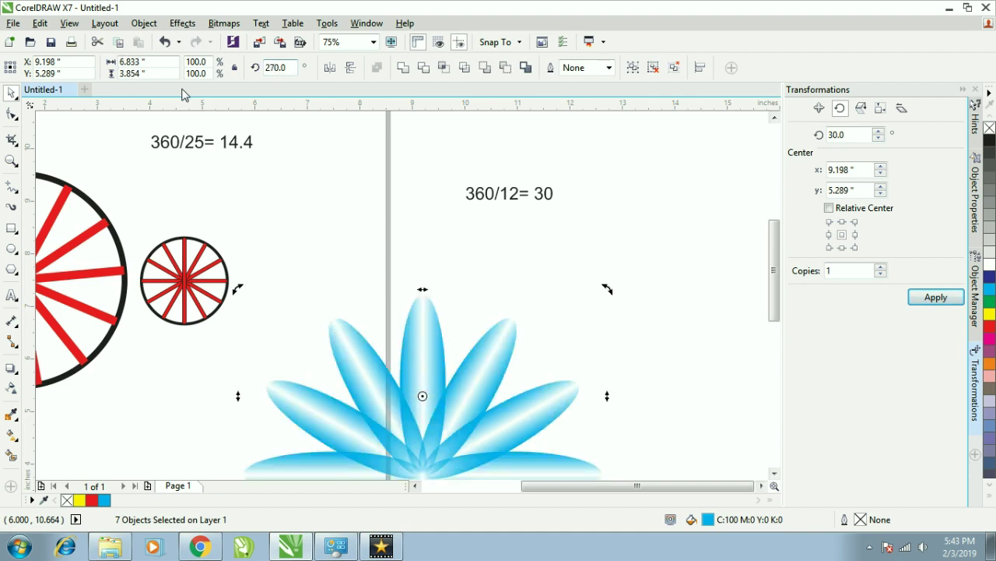
pyautogui.scroll(-1, 455, 352)
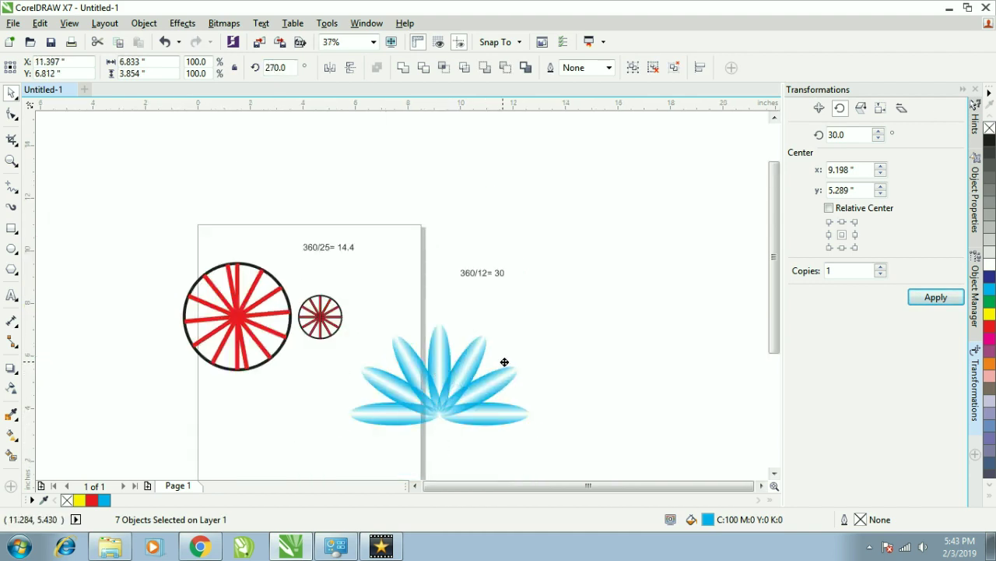
pyautogui.moveTo(444, 423); pyautogui.dragTo(504, 365)
pyautogui.scroll(1, 502, 362)
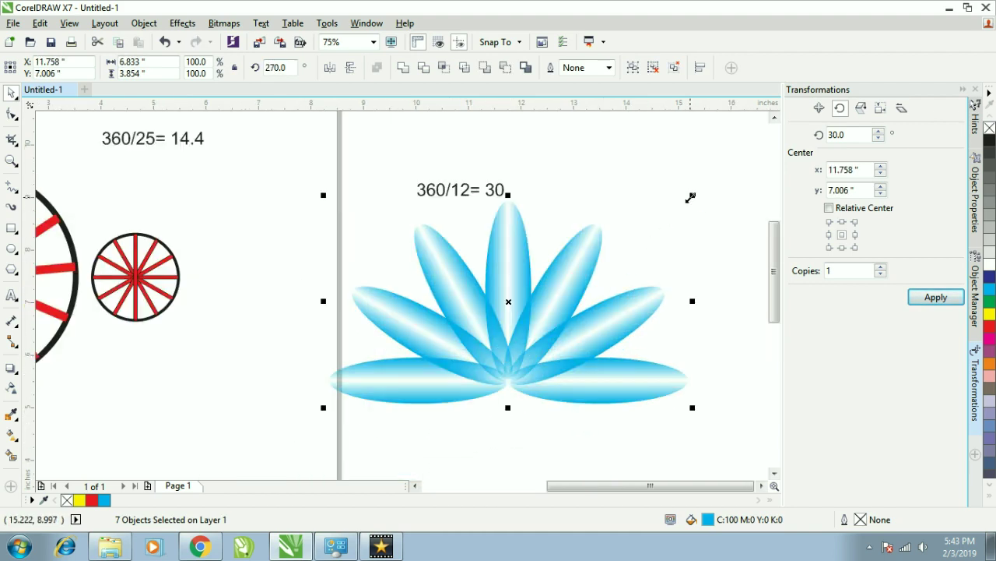
# Try a half-size inner copy of the petal fan, then undo those changes
pyautogui.moveTo(692, 198); pyautogui.dragTo(667, 243)
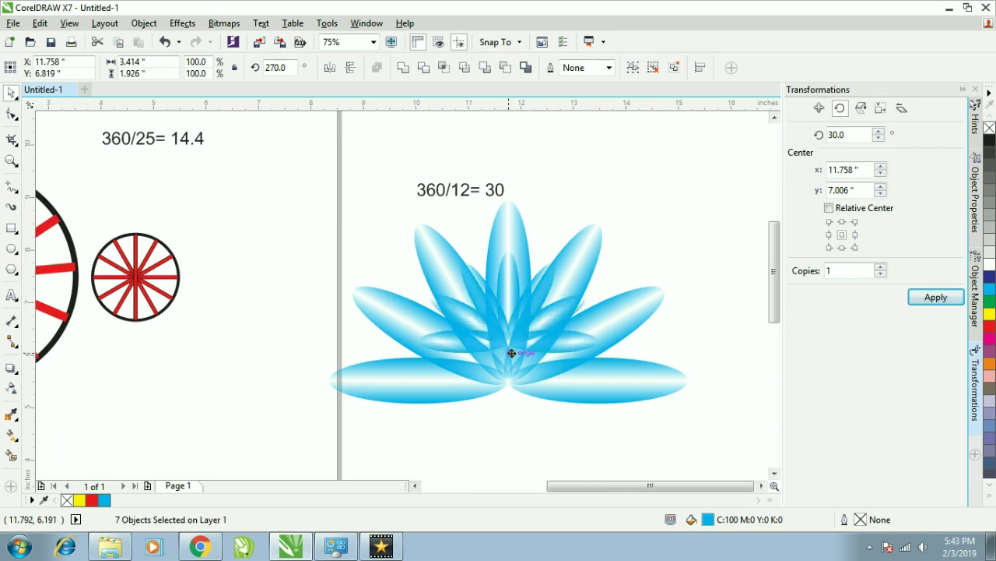
pyautogui.moveTo(507, 346); pyautogui.dragTo(507, 386)
pyautogui.moveTo(604, 397); pyautogui.dragTo(622, 413)
pyautogui.scroll(-1, 506, 329)
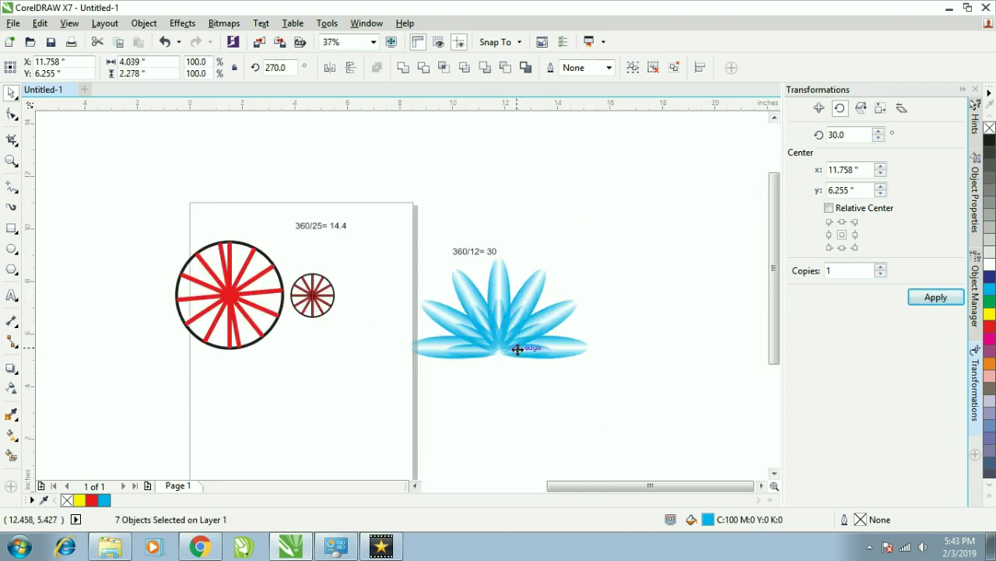
pyautogui.scroll(1, 517, 349)
pyautogui.hotkey('ctrl', 'z')
pyautogui.hotkey('ctrl', 'z')
pyautogui.hotkey('ctrl', 'z')
pyautogui.hotkey('ctrl', 'z')
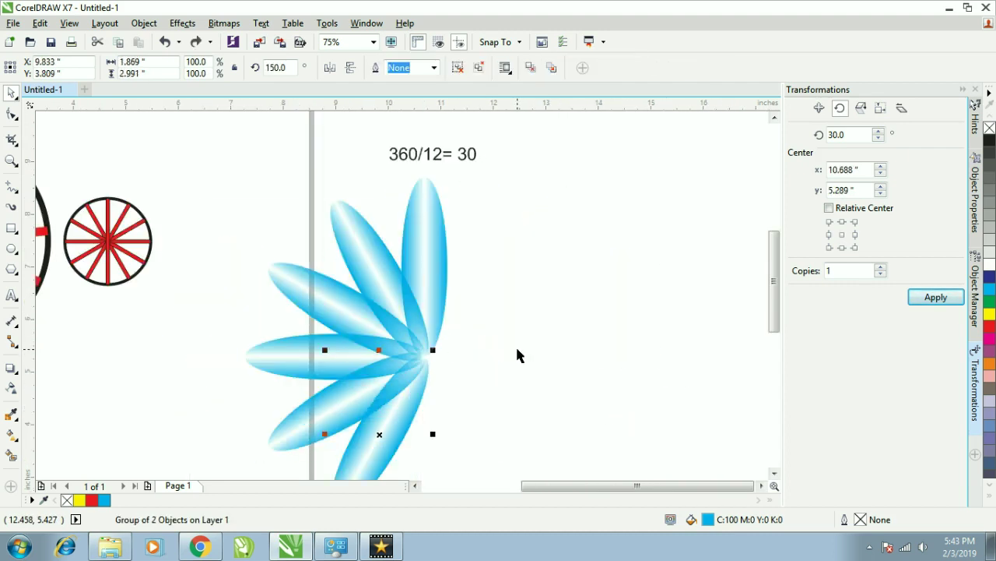
# Add four more 30° petal copies and group all twelve petals into one flower
pyautogui.click(940, 298)
pyautogui.click(940, 298)
pyautogui.click(939, 298)
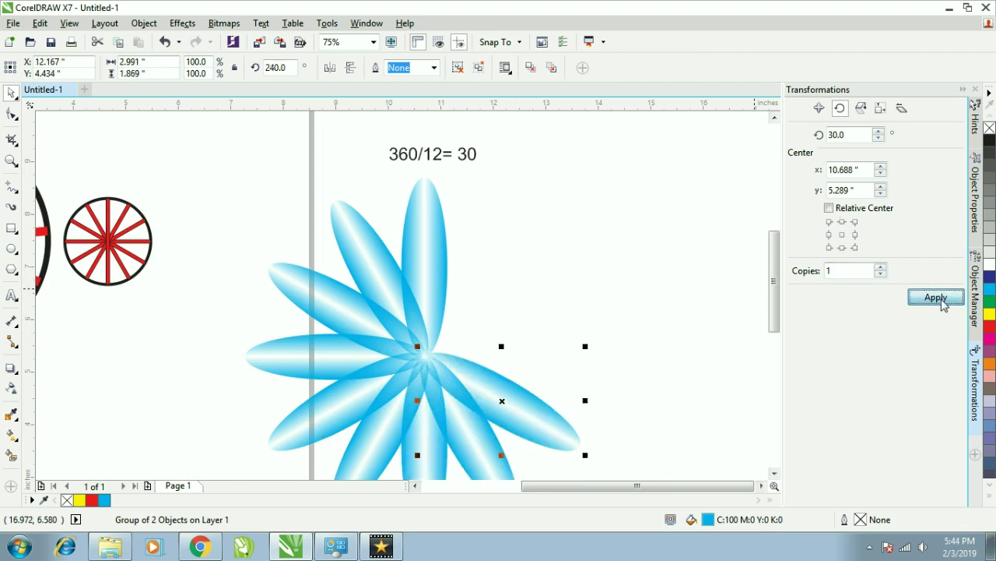
pyautogui.click(940, 298)
pyautogui.click(939, 298)
pyautogui.click(940, 298)
pyautogui.click(641, 213)
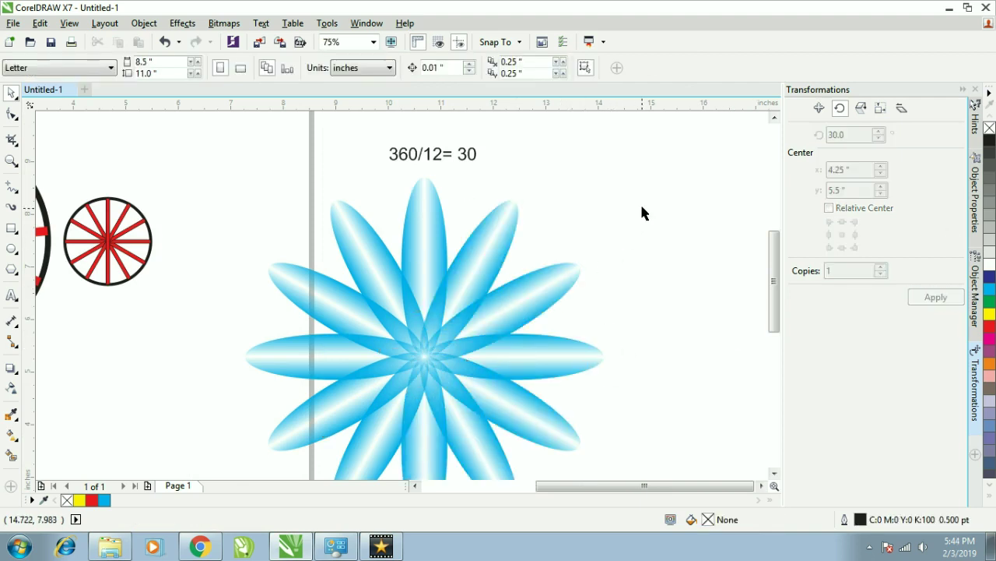
pyautogui.moveTo(643, 209); pyautogui.dragTo(350, 416)
pyautogui.hotkey('ctrl', 'g')
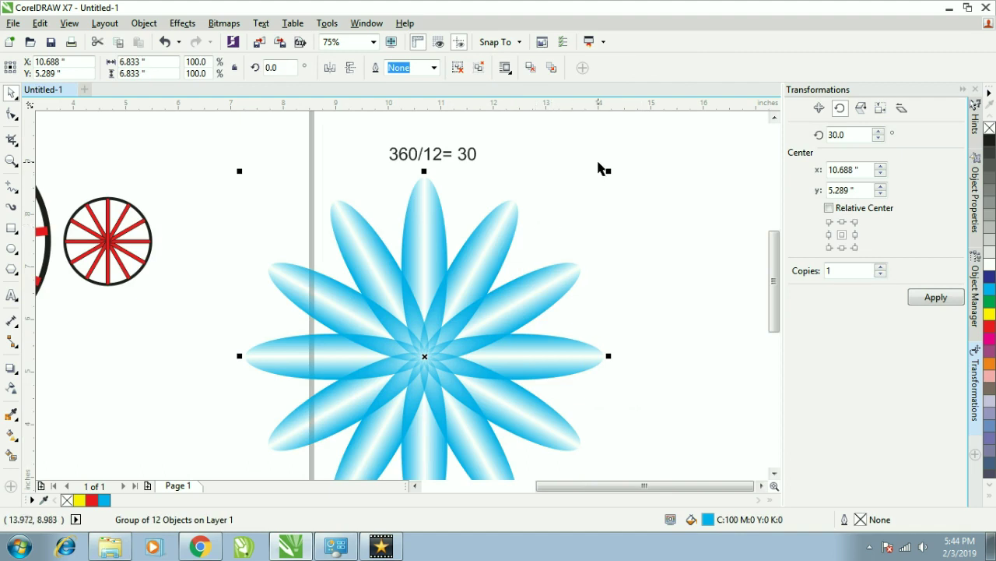
# Scale a copy of the flower to about 83% and rotate it between the outer petals
pyautogui.moveTo(610, 169); pyautogui.dragTo(598, 207)
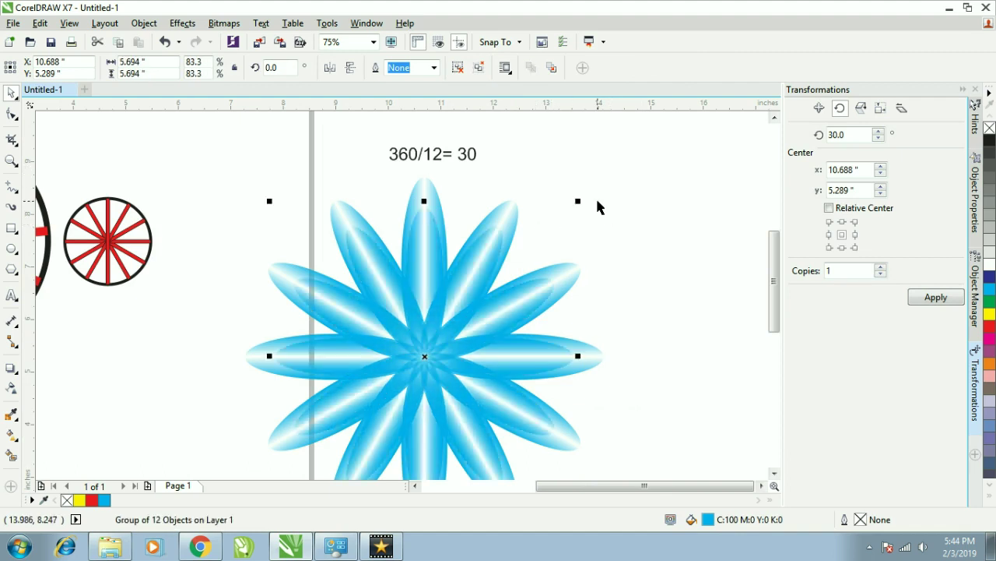
pyautogui.click(501, 238)
pyautogui.moveTo(573, 200); pyautogui.dragTo(598, 246)
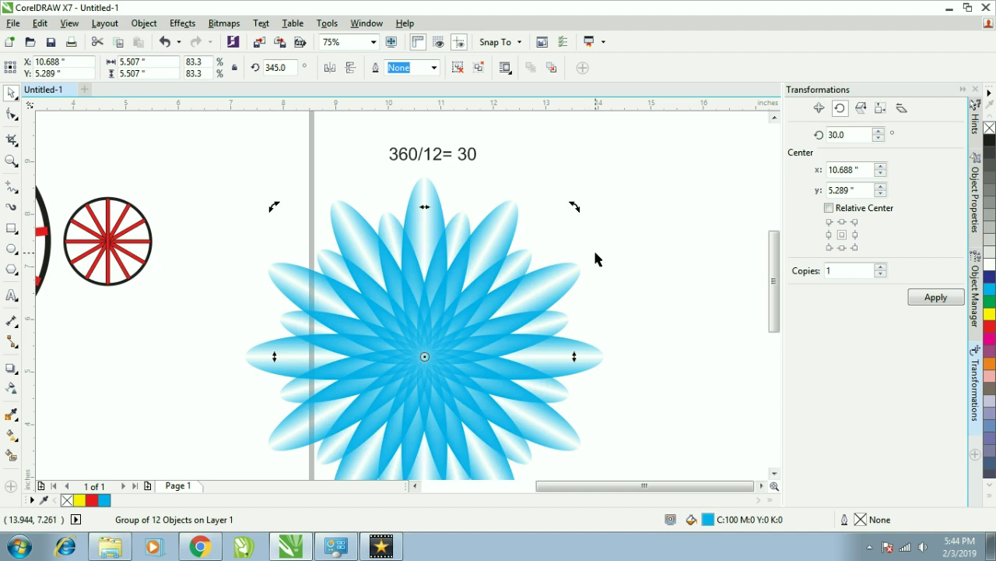
pyautogui.click(595, 253)
pyautogui.moveTo(593, 201)
pyautogui.mouseDown()
pyautogui.moveTo(356, 422)
pyautogui.moveTo(337, 416)
pyautogui.mouseUp()
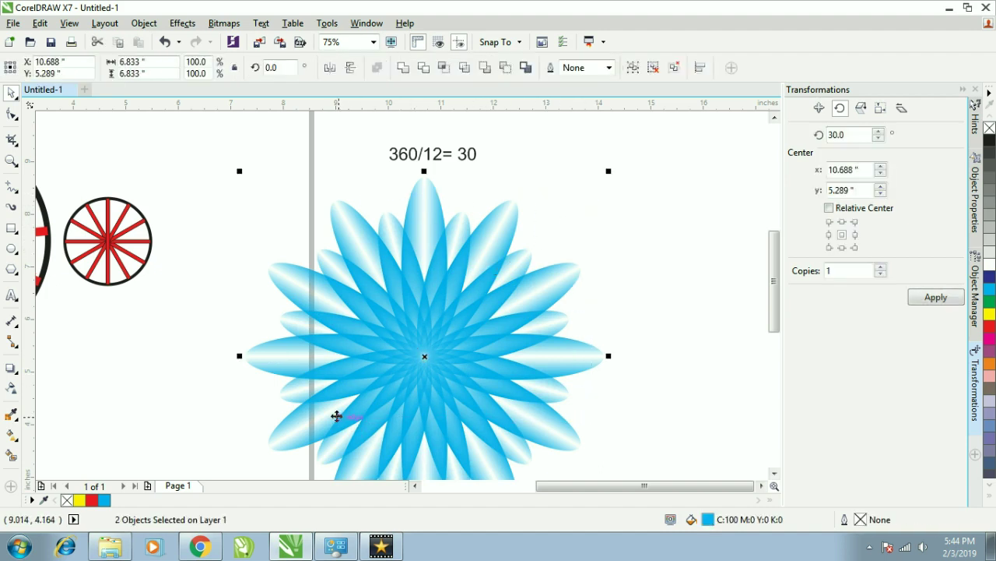
# Fill the inner petal layer yellow and shrink a copy of it to about 84%
pyautogui.click(604, 225)
pyautogui.click(507, 229)
pyautogui.moveTo(571, 220)
pyautogui.mouseDown()
pyautogui.moveTo(325, 410)
pyautogui.moveTo(342, 380)
pyautogui.mouseUp()
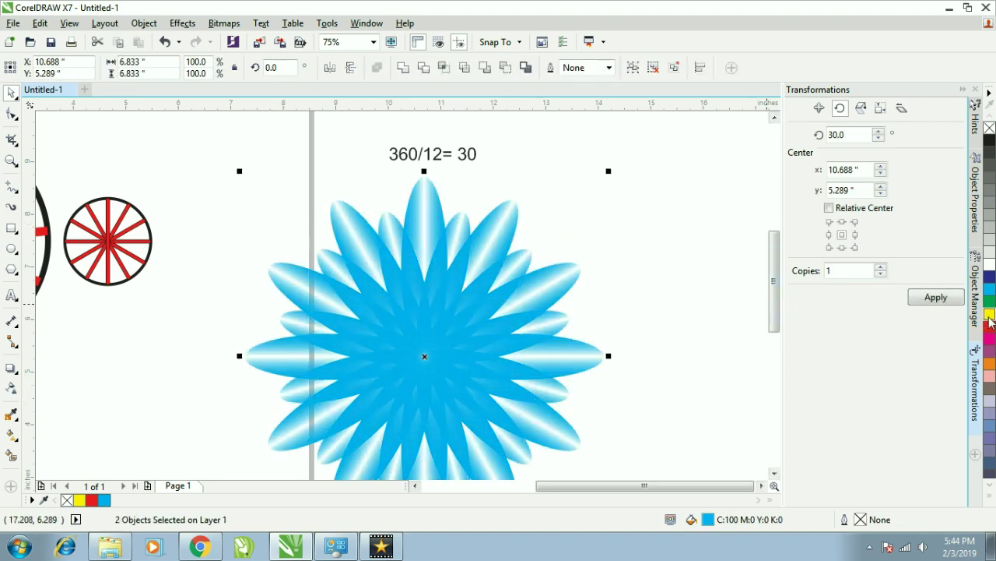
pyautogui.click(990, 314)
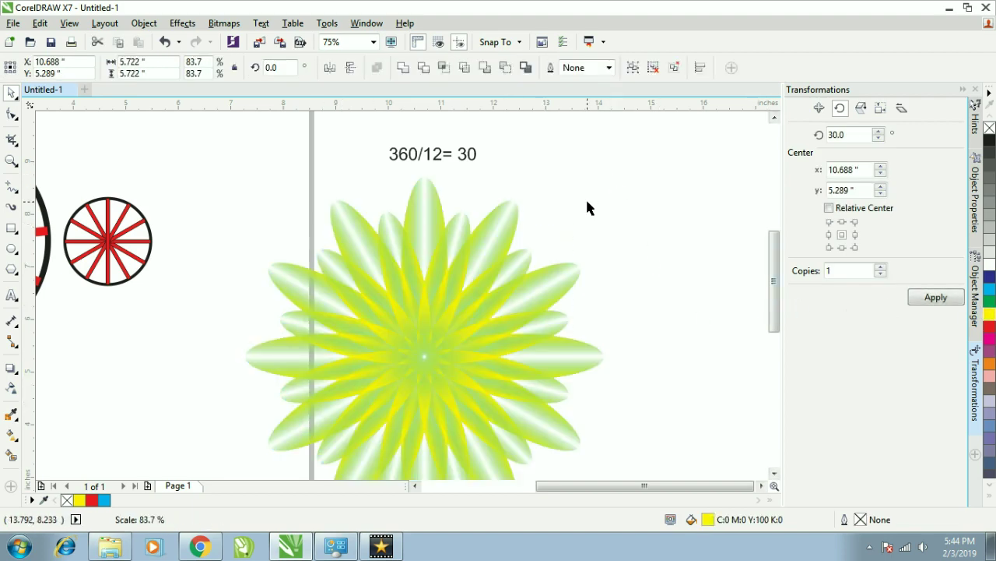
pyautogui.moveTo(609, 170); pyautogui.dragTo(587, 207)
# Group all four flower layers together and preview the drawing full screen with F9
pyautogui.click(637, 298)
pyautogui.moveTo(323, 241); pyautogui.dragTo(512, 382)
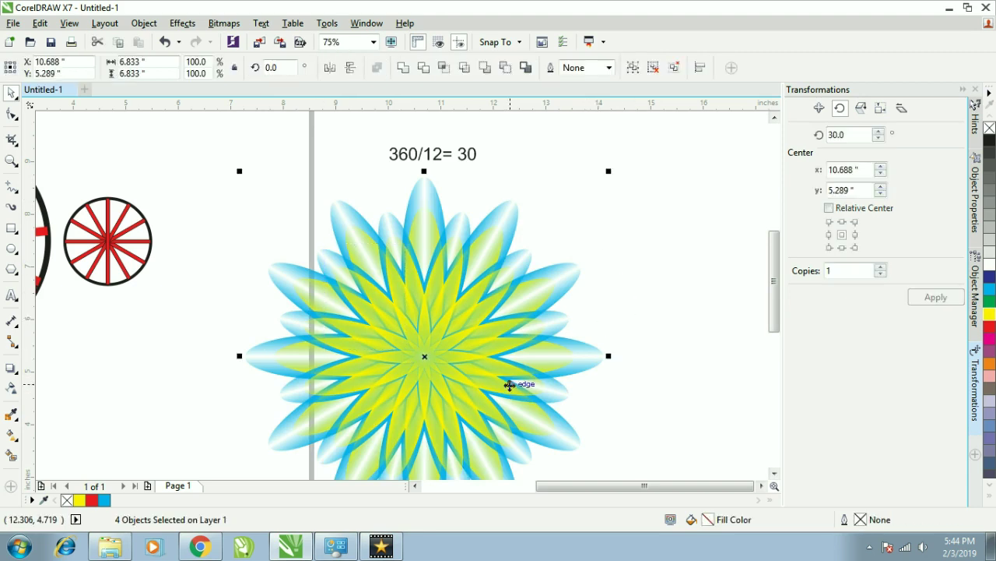
pyautogui.hotkey('ctrl', 'g')
pyautogui.scroll(-1, 516, 379)
pyautogui.click(607, 327)
pyautogui.scroll(1, 609, 326)
pyautogui.click(679, 323)
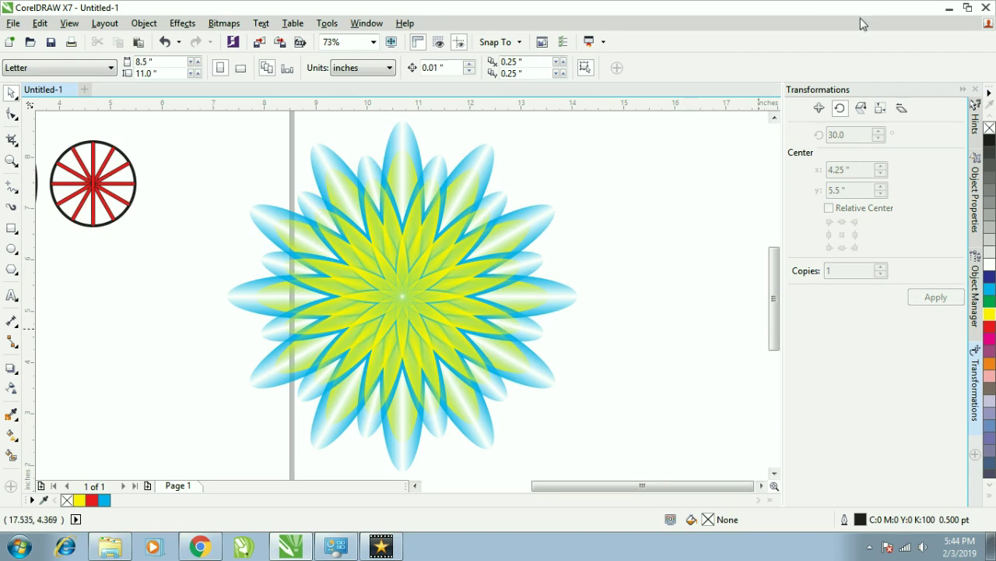
pyautogui.press('F9')
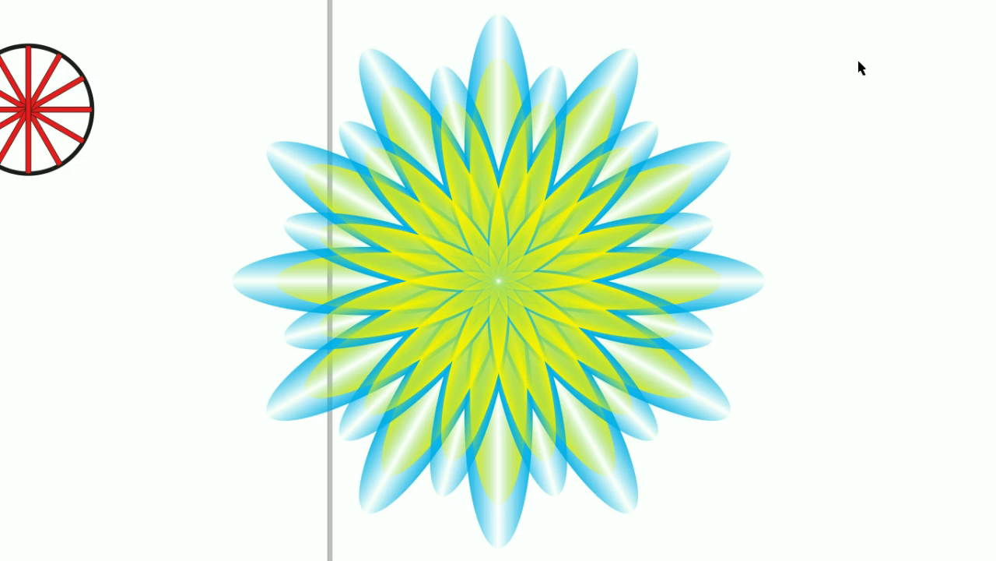